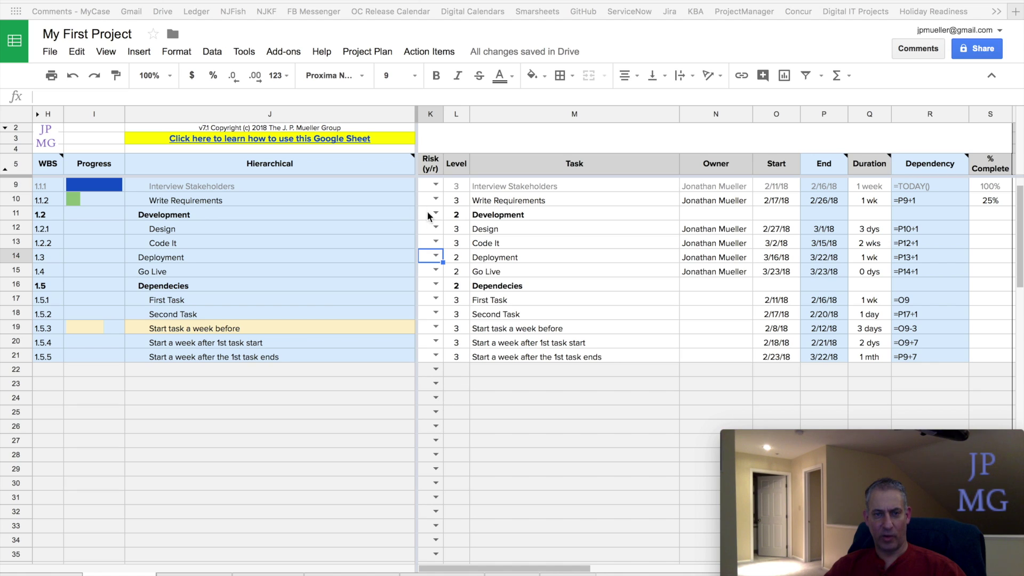
- Set the Risk dropdowns to Y for Deployment (K14) and R for Design (K12)
click(435, 256)
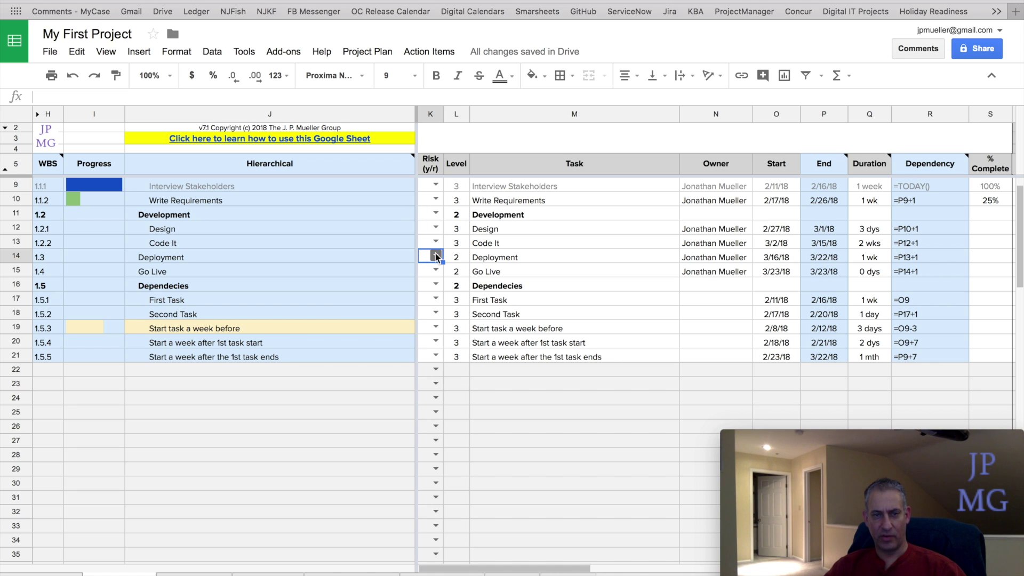
click(435, 275)
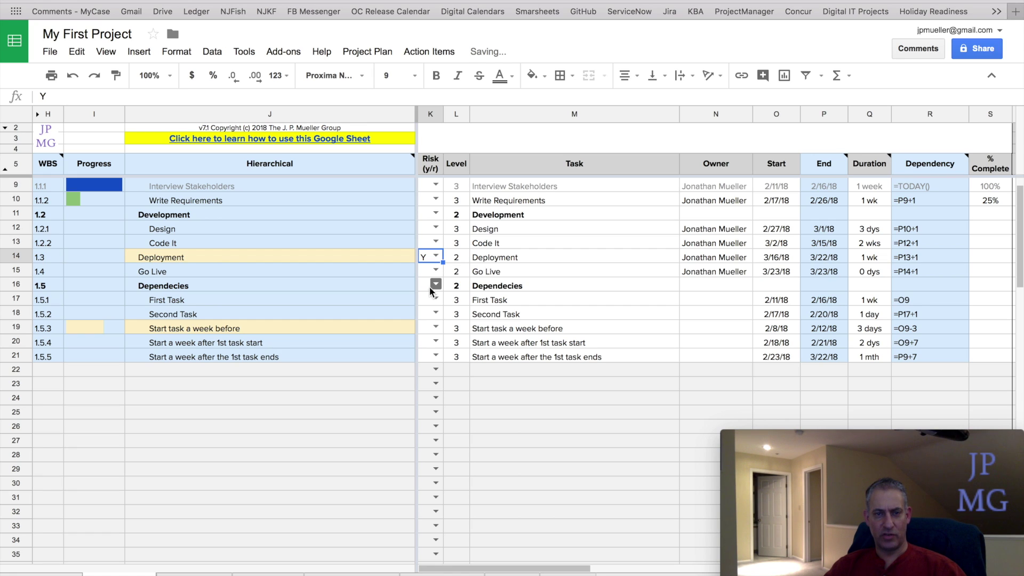
click(436, 227)
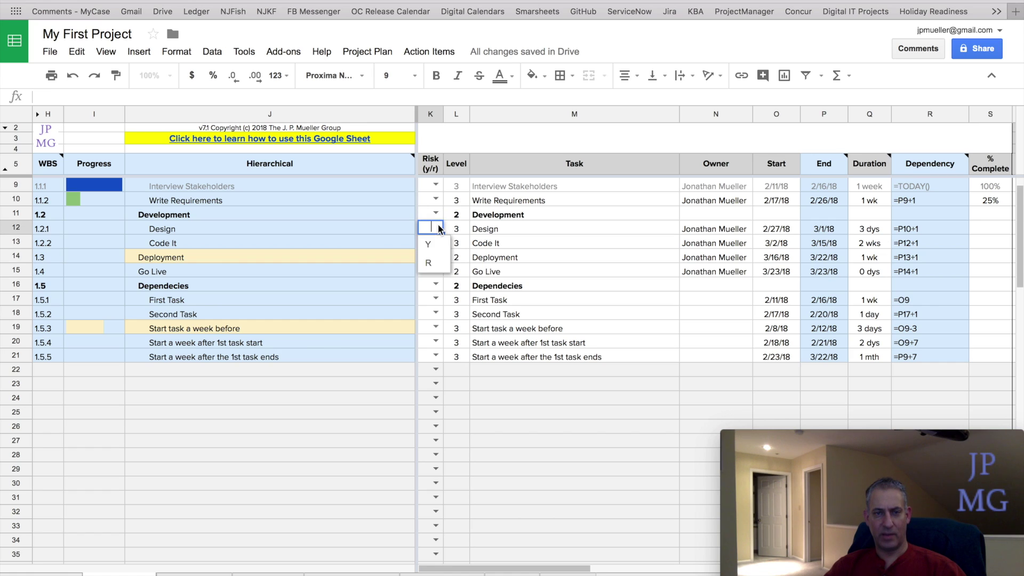
click(434, 265)
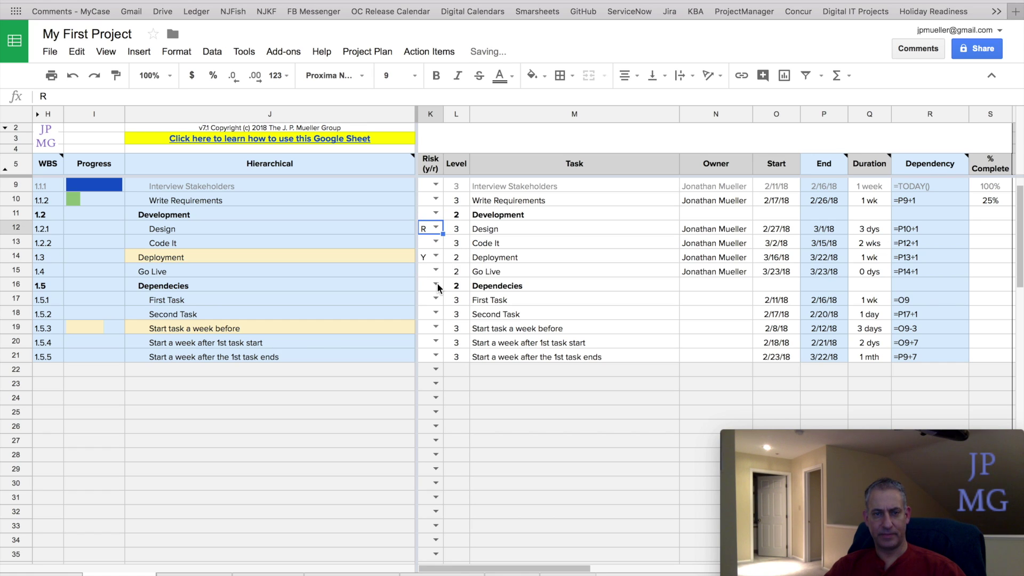
click(426, 261)
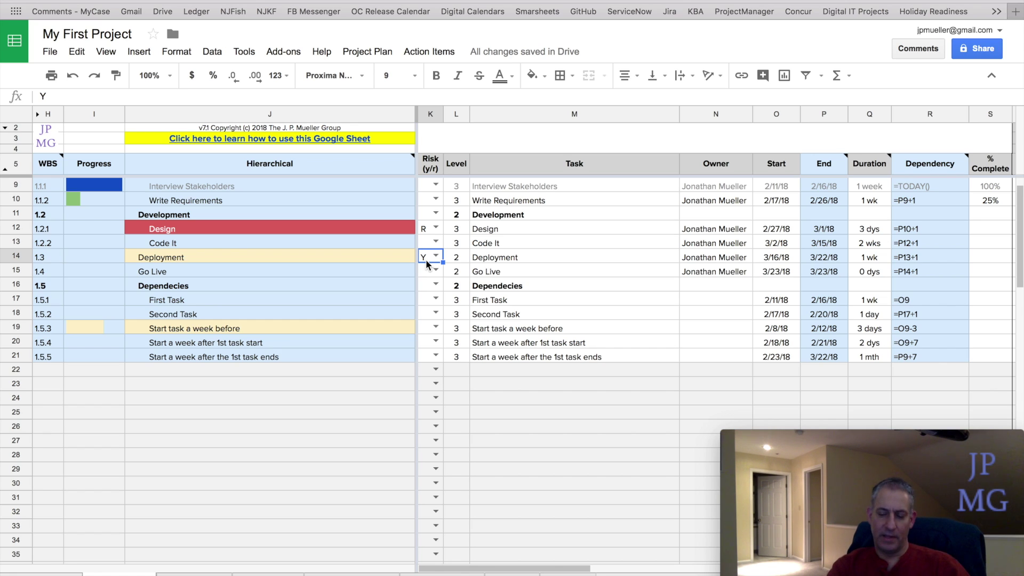
- Delete the Y and R risk values from K14 and K12
key(Up)
key(Down)
key(Delete)
key(Up)
key(Up)
key(Delete)
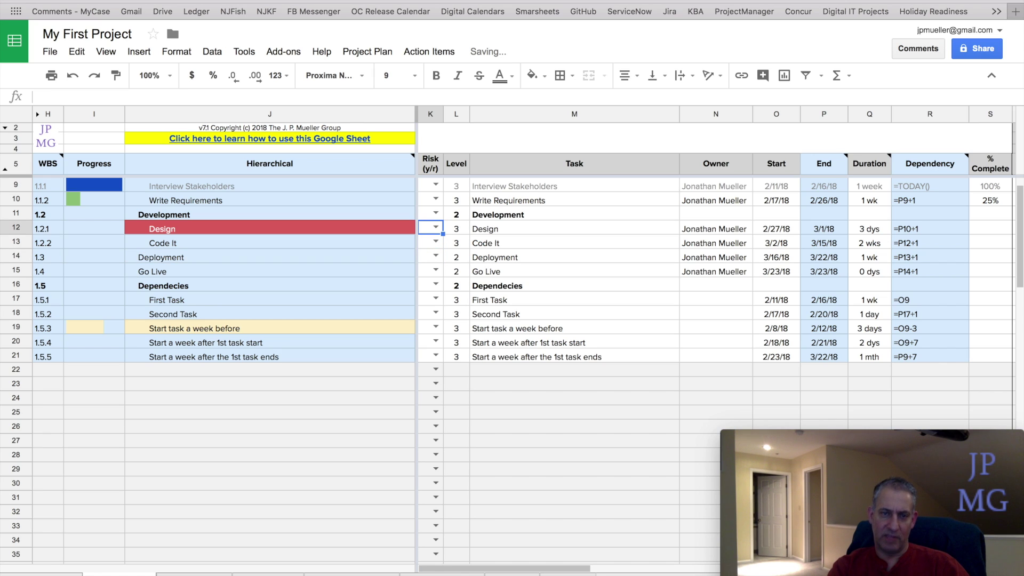
key(Down)
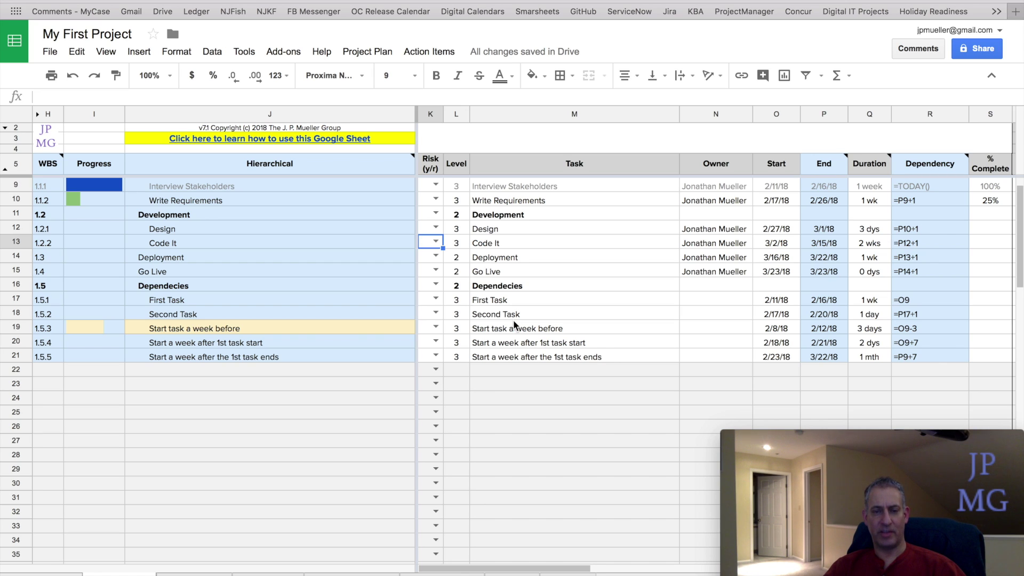
- Select Second Task cell M18 and insert a new comment on it via the Insert menu
click(510, 316)
right_click(510, 316)
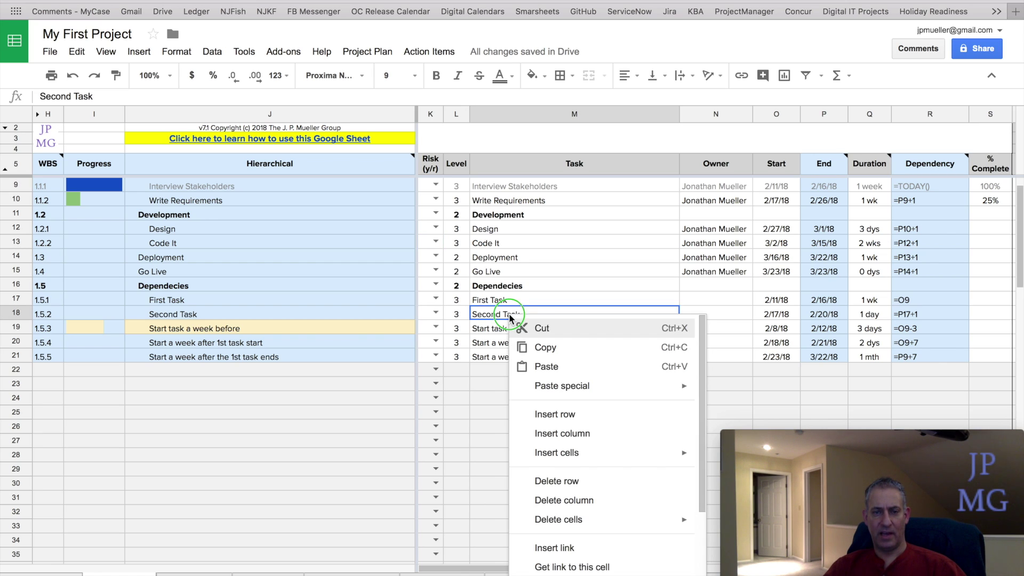
click(482, 313)
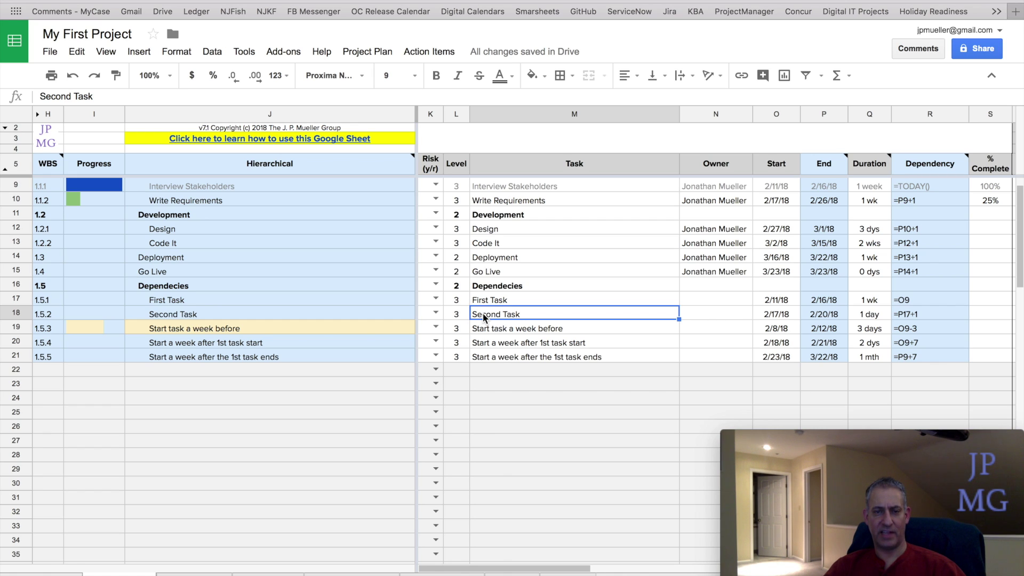
right_click(482, 312)
scroll(553, 435, down, 2)
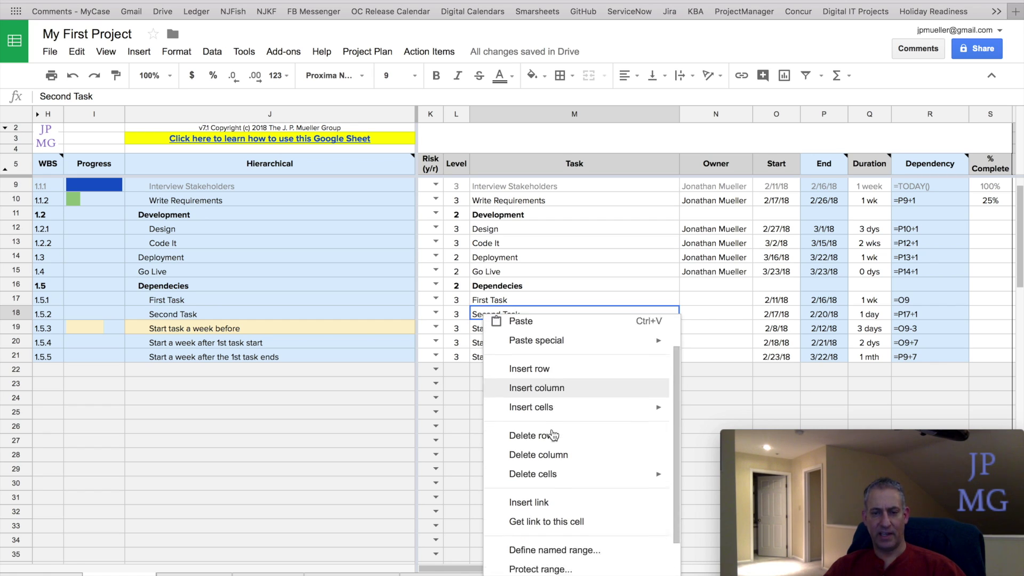
scroll(553, 435, down, 2)
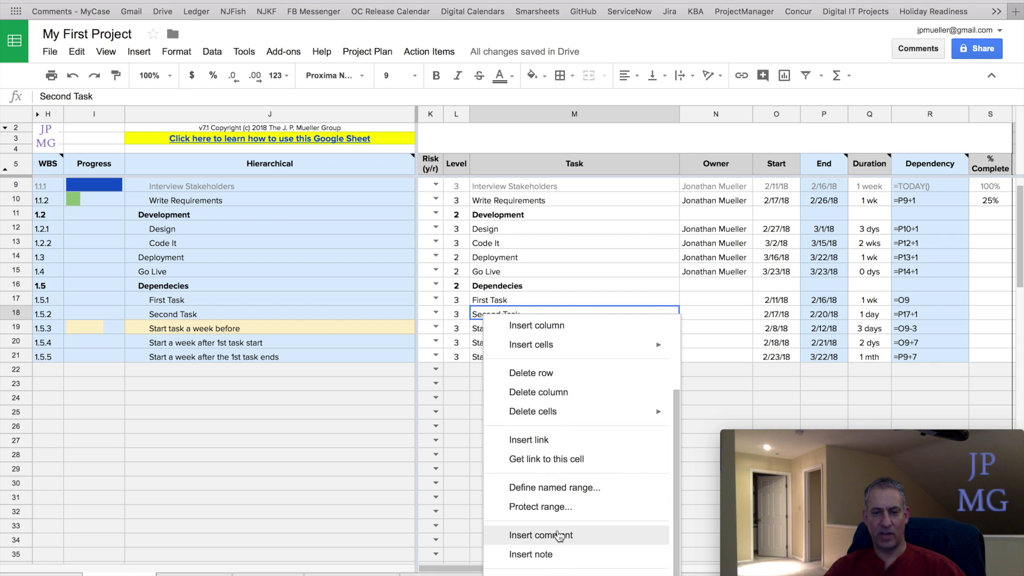
click(476, 319)
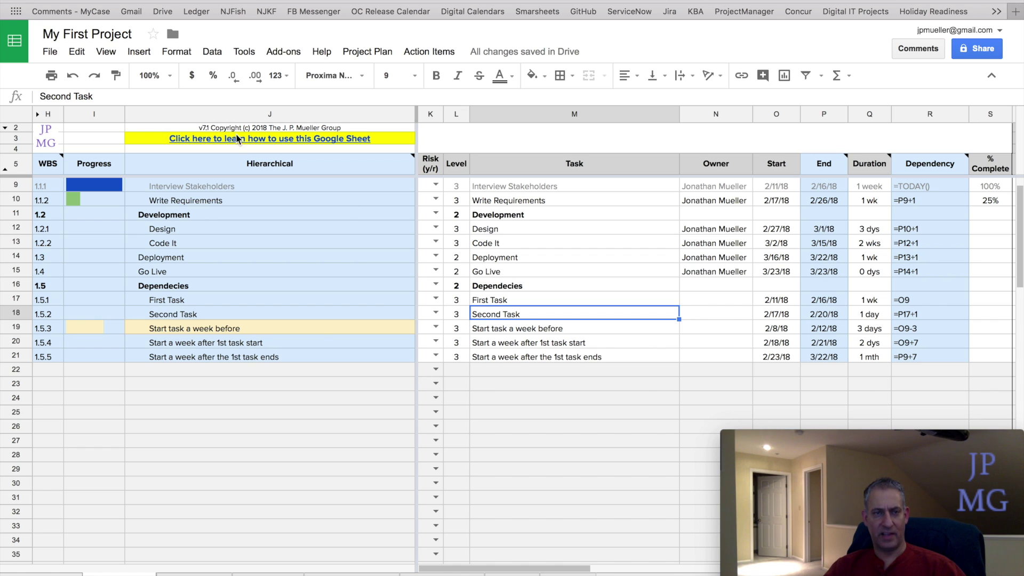
click(142, 58)
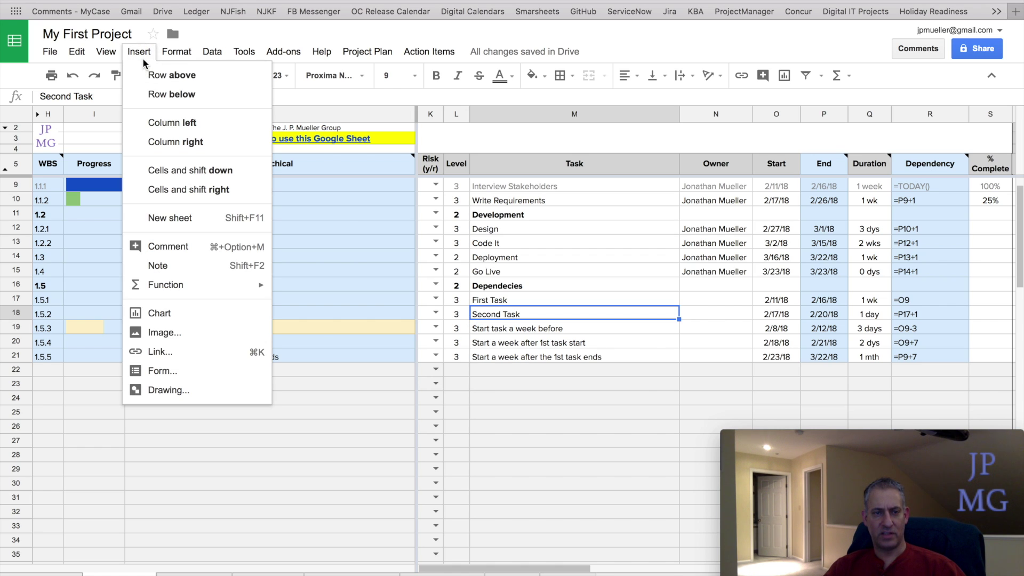
click(180, 246)
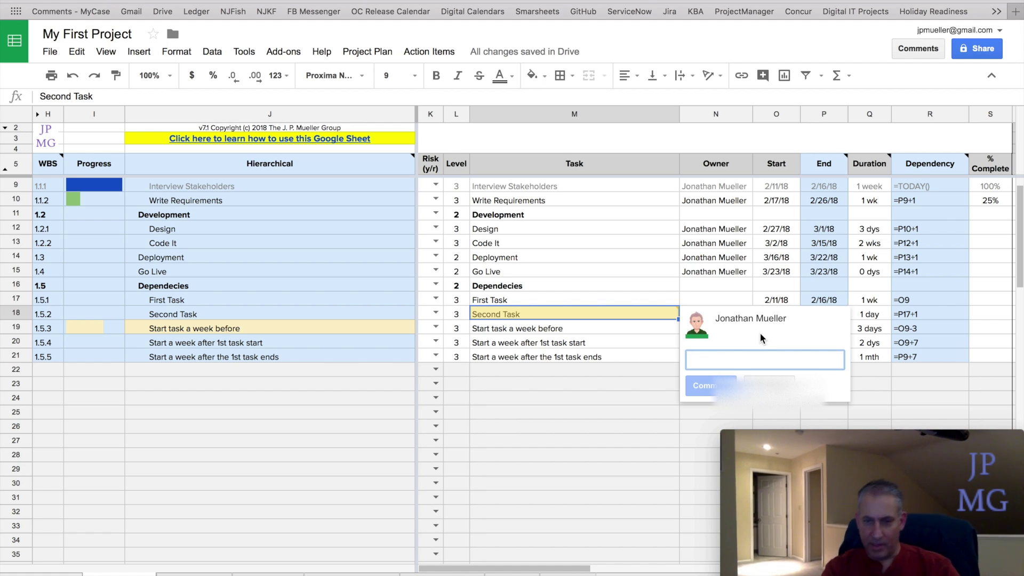
- Post the comment 'Here are my comments. What do you think' with the collaborator mentioned and assigned
text(Here are my)
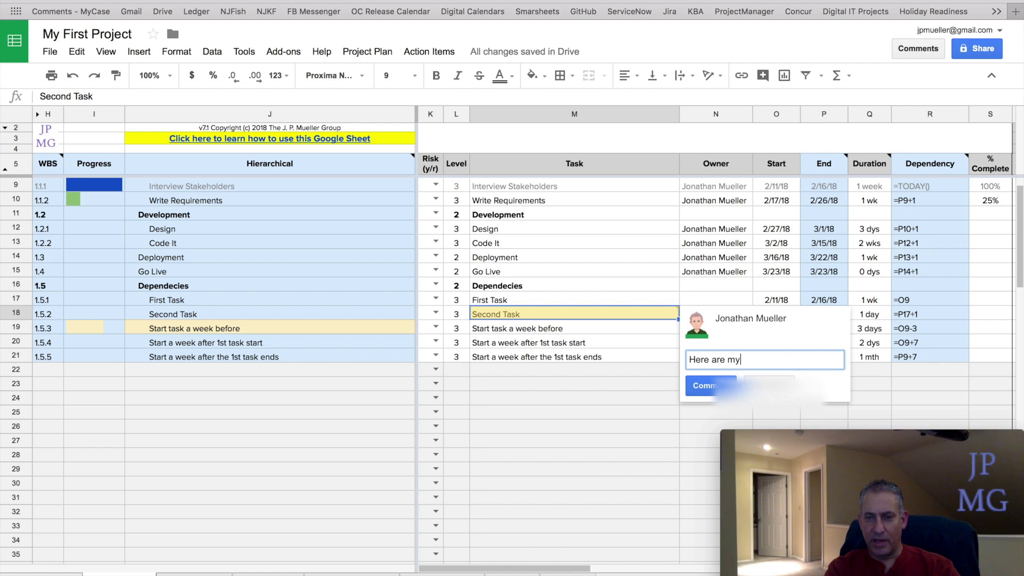
text( comments.)
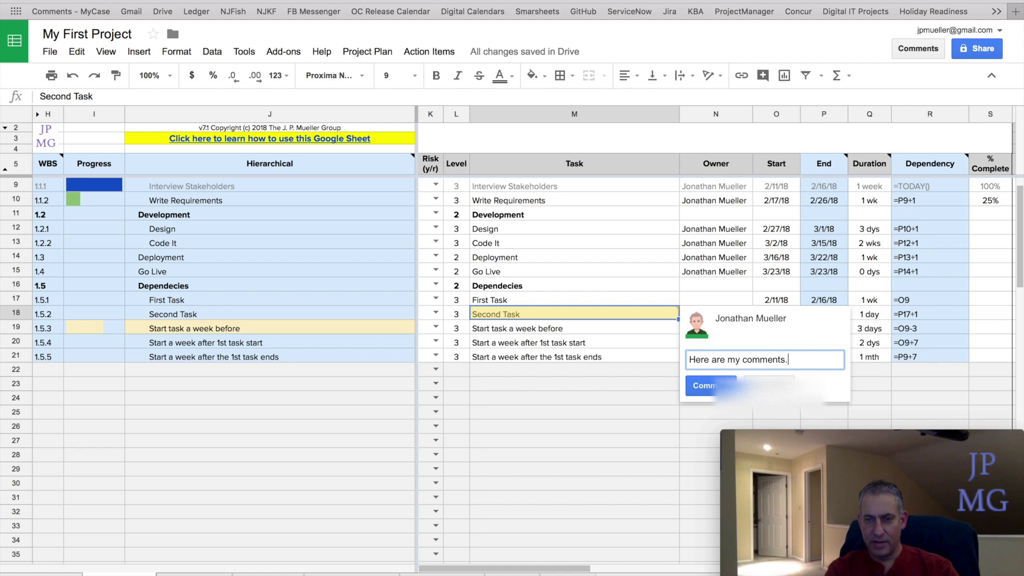
text( What do you )
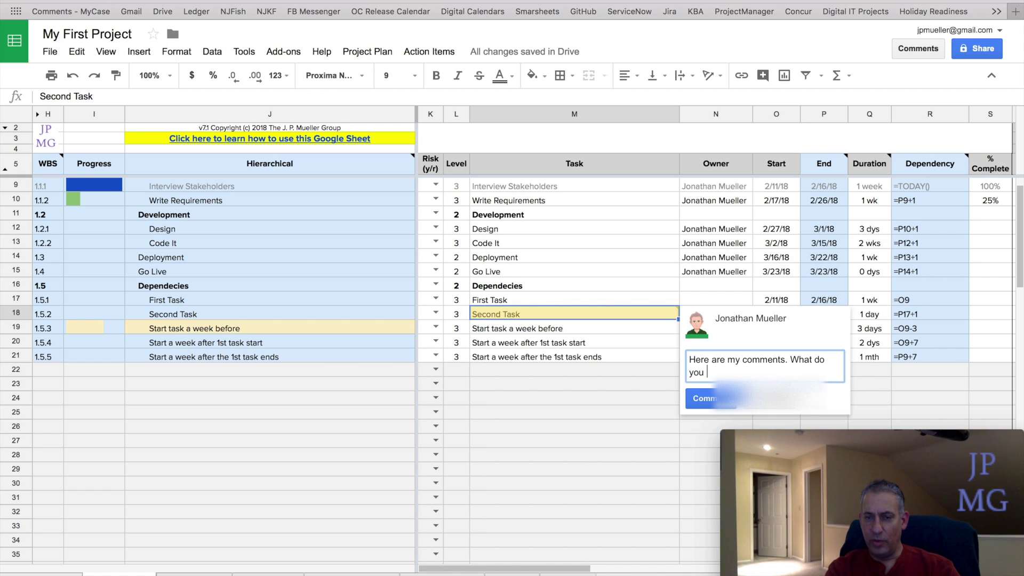
text(think @)
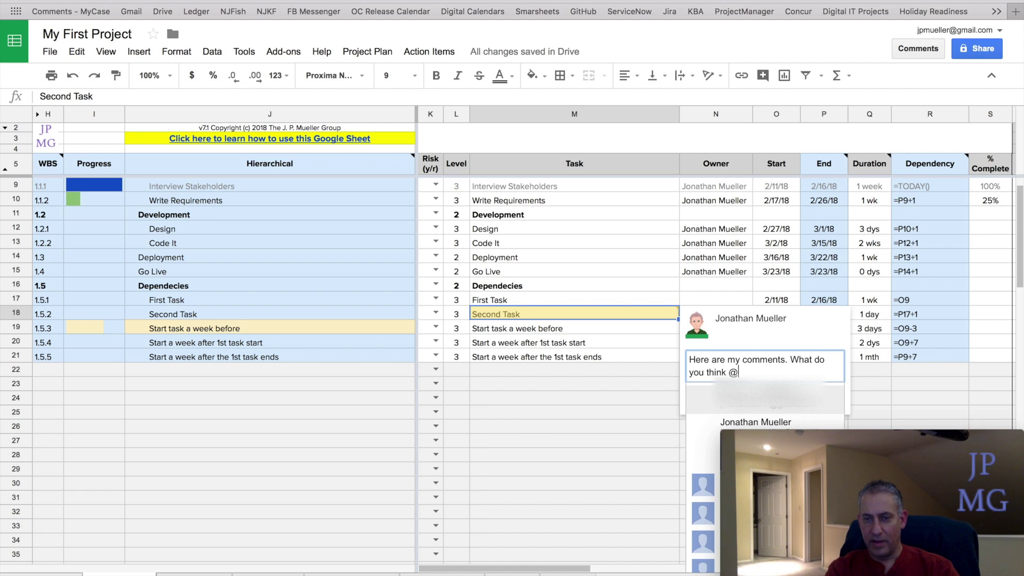
text(jp)
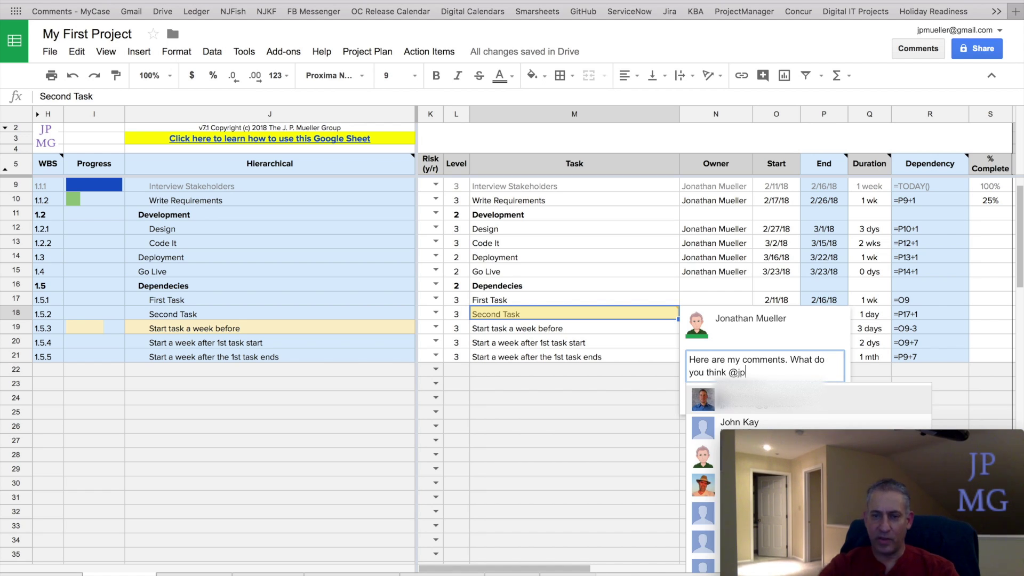
click(785, 401)
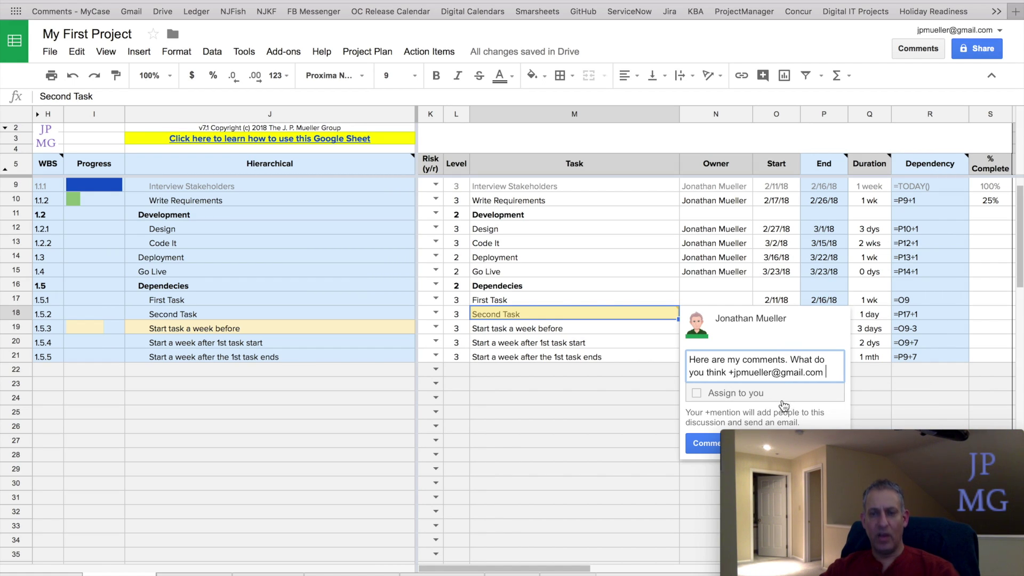
scroll(598, 355, down, 2)
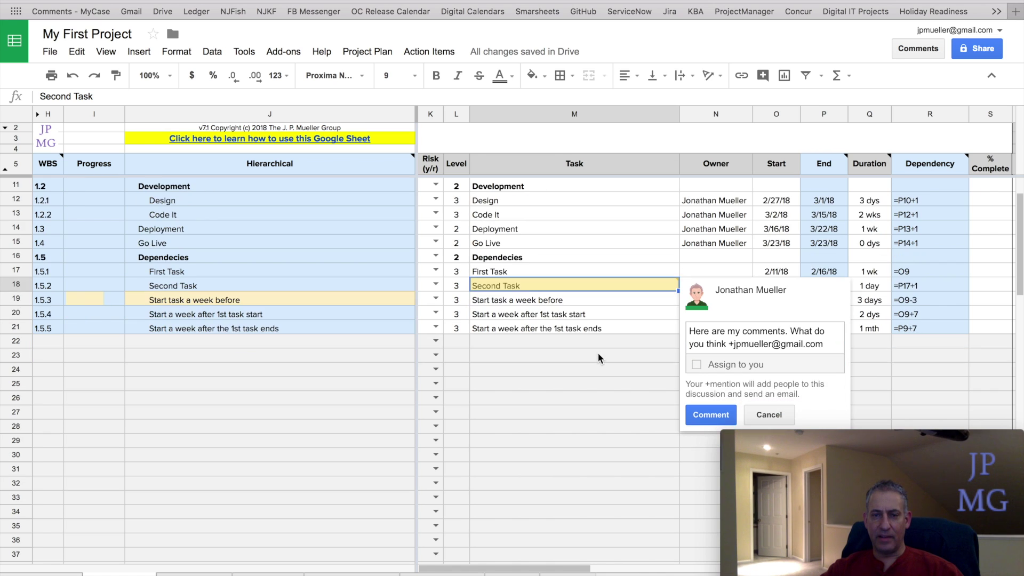
scroll(598, 354, right, 2)
scroll(598, 354, right, 3)
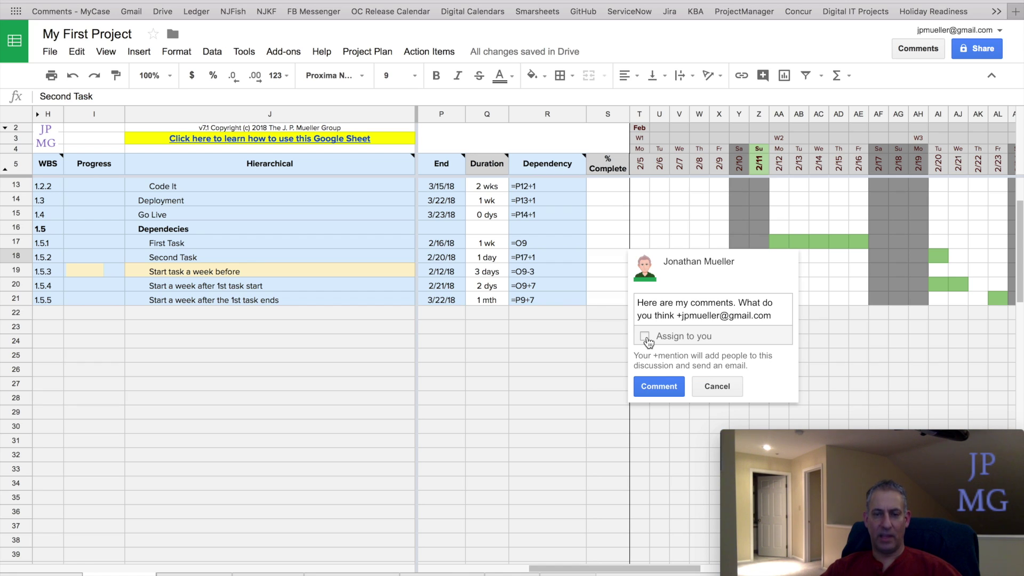
click(646, 337)
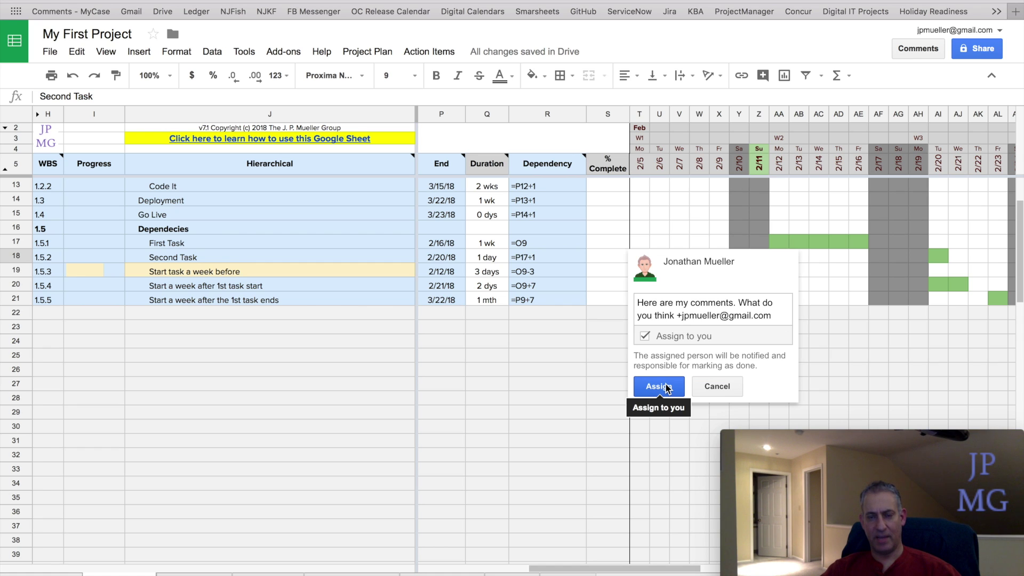
click(666, 388)
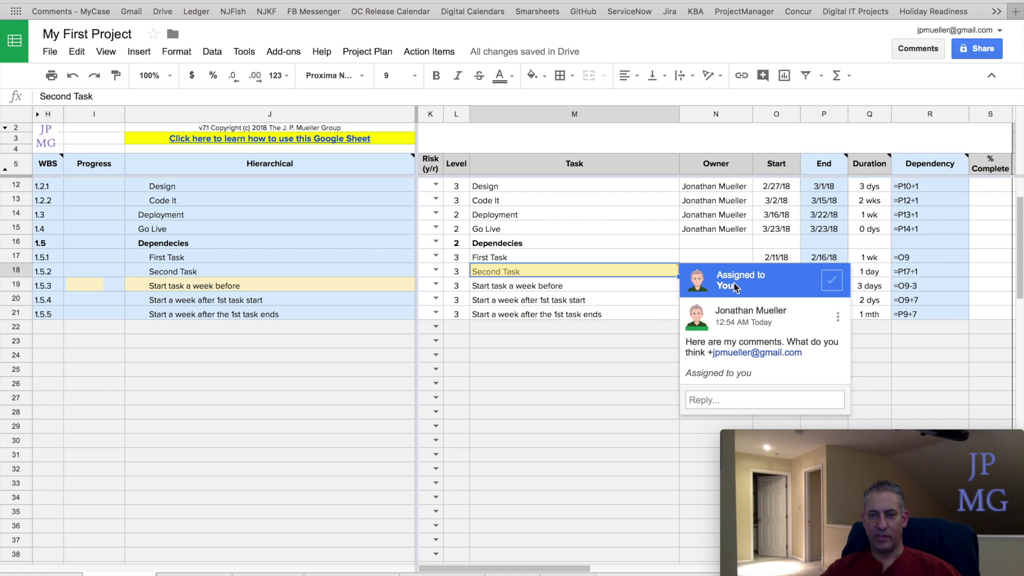
- Reply 'Write more notes. What do you think' on the Second Task comment, mentioning a contact
mouse_move(734, 282)
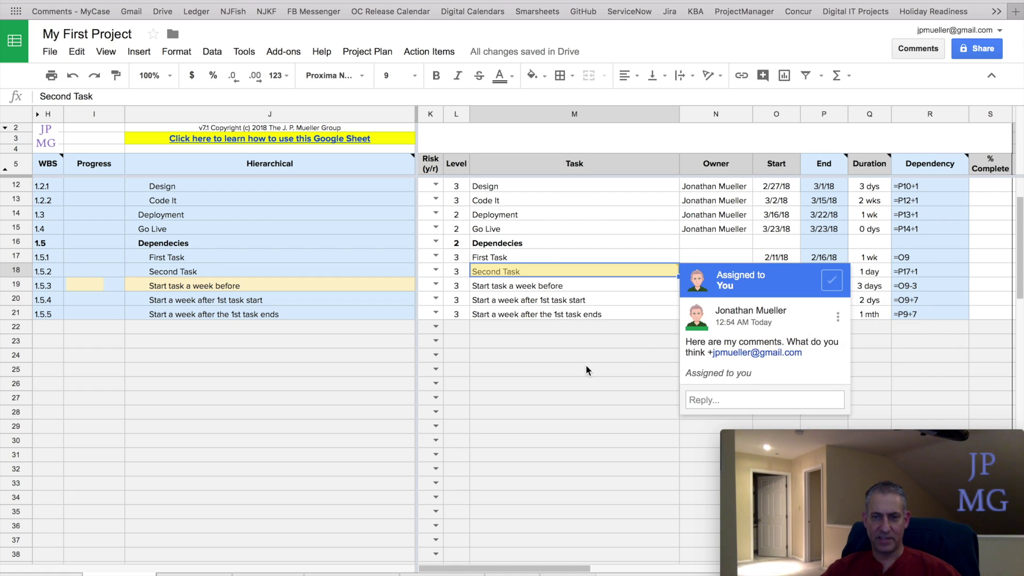
click(734, 400)
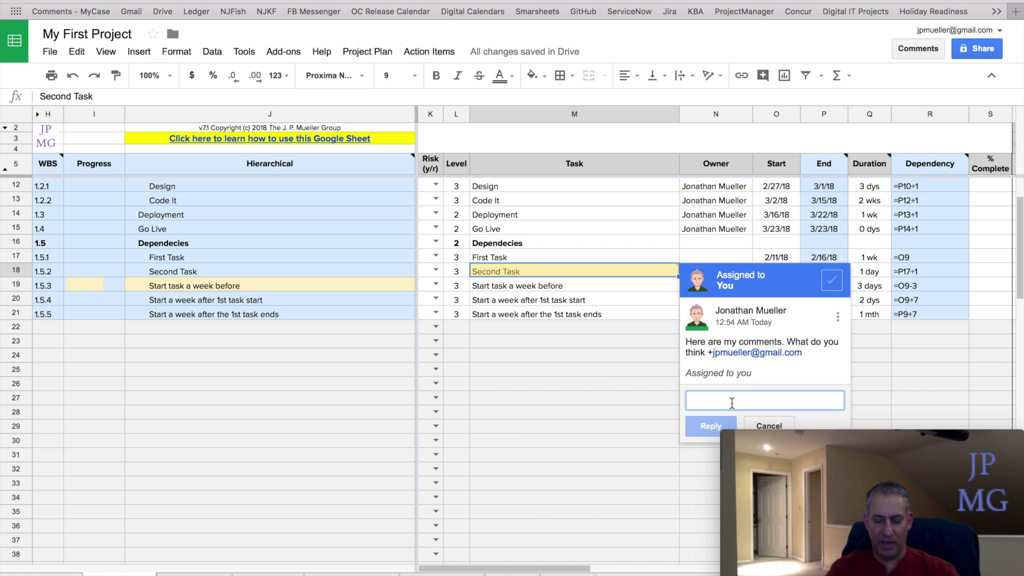
text(Write more )
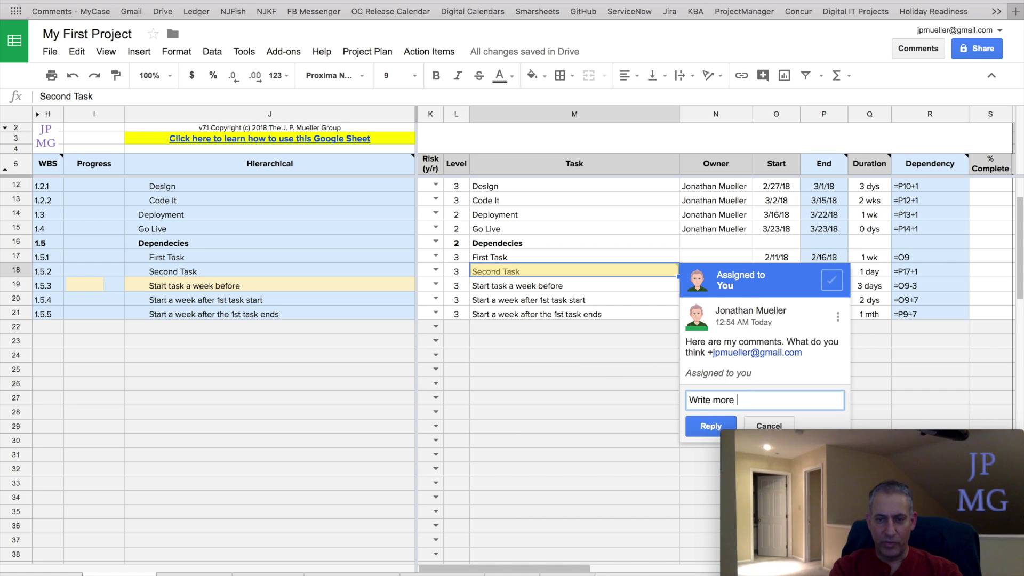
text(notes. What )
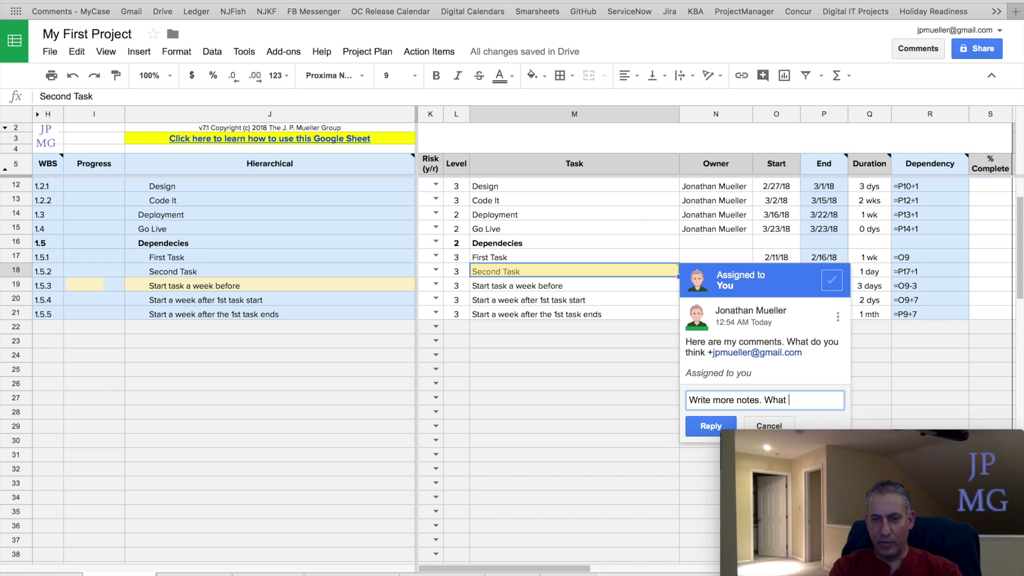
text(do you think )
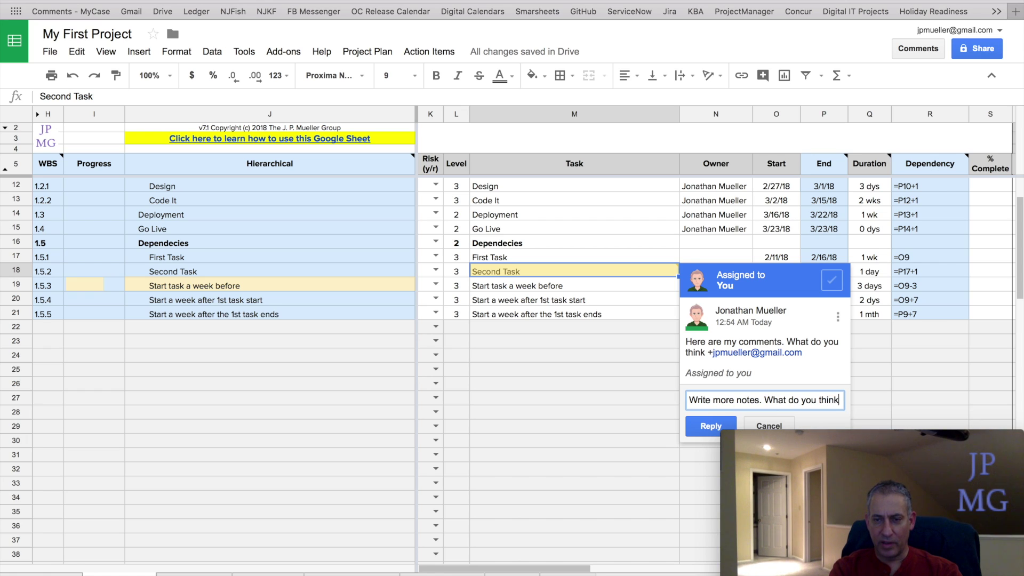
text(Juliean)
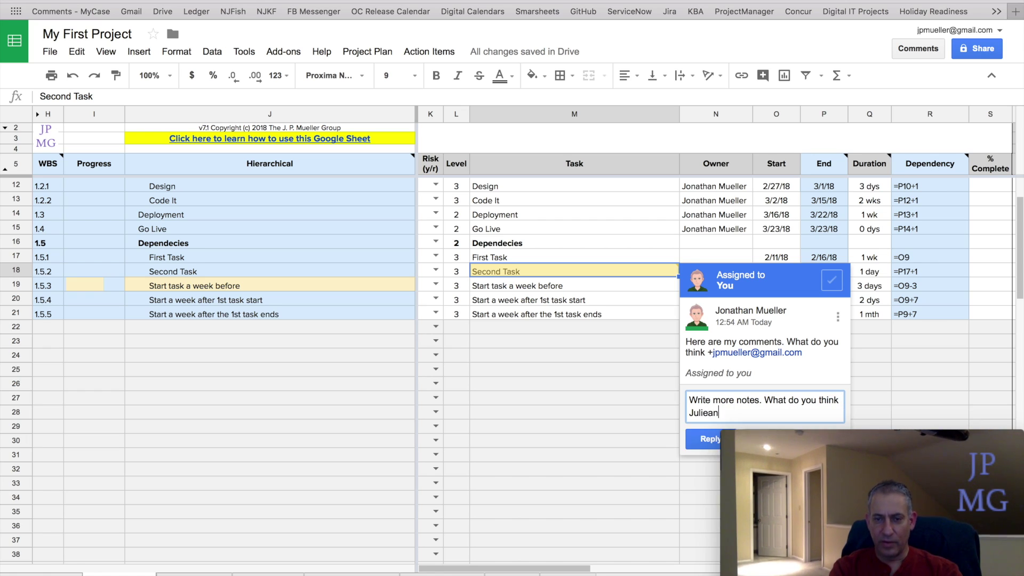
scroll(512, 320, down, 3)
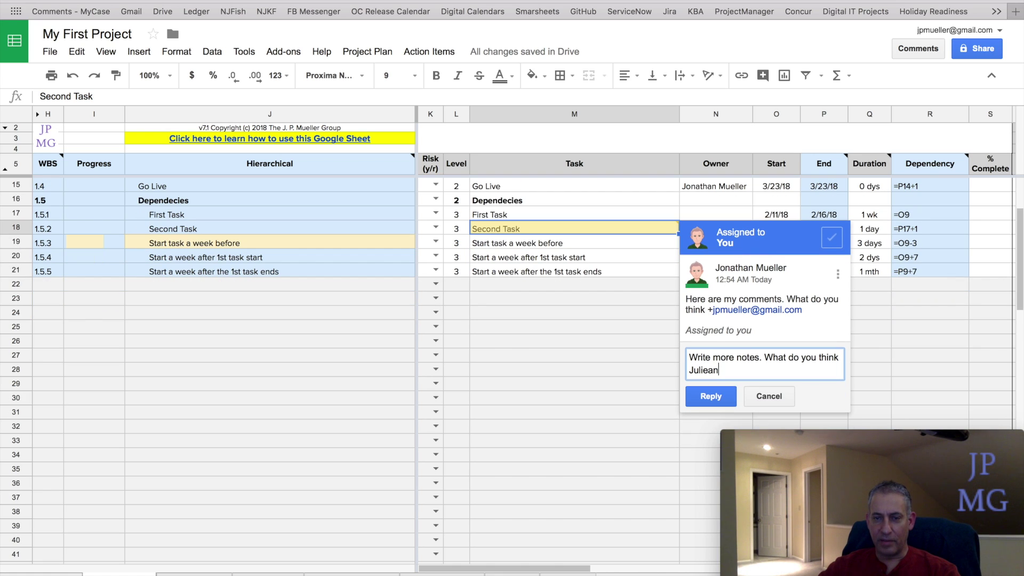
double_click(710, 371)
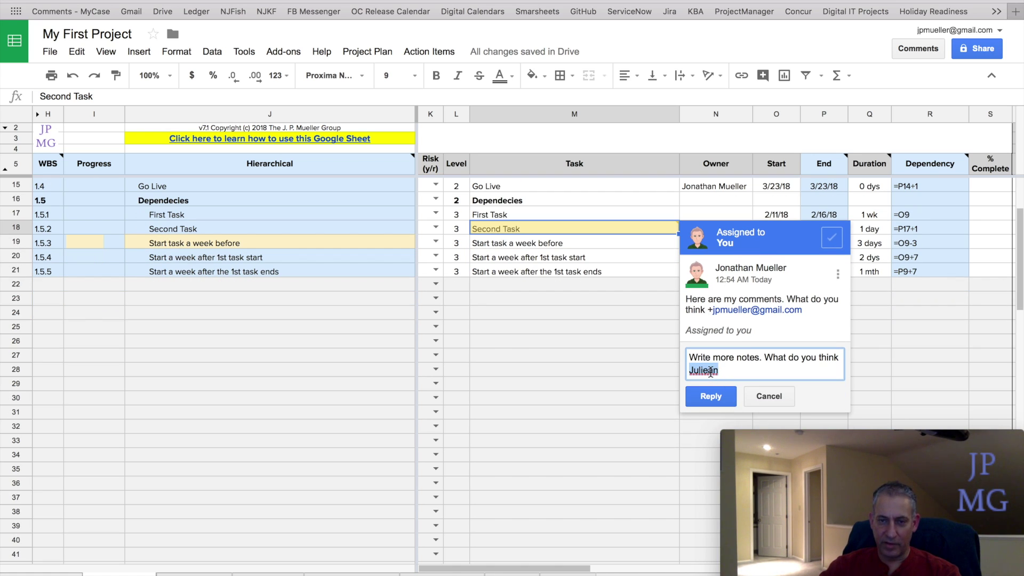
text(@ju)
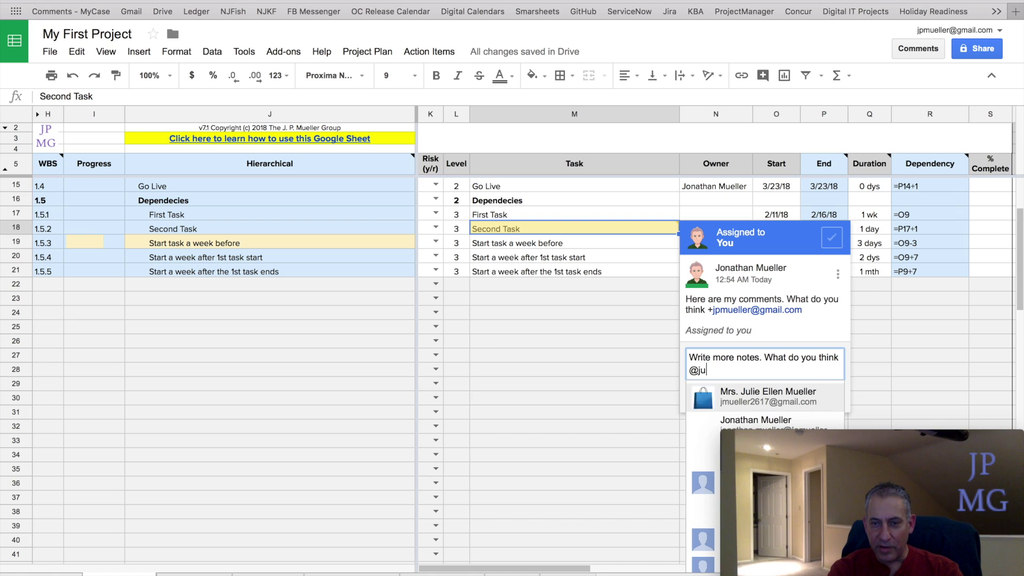
text(lian)
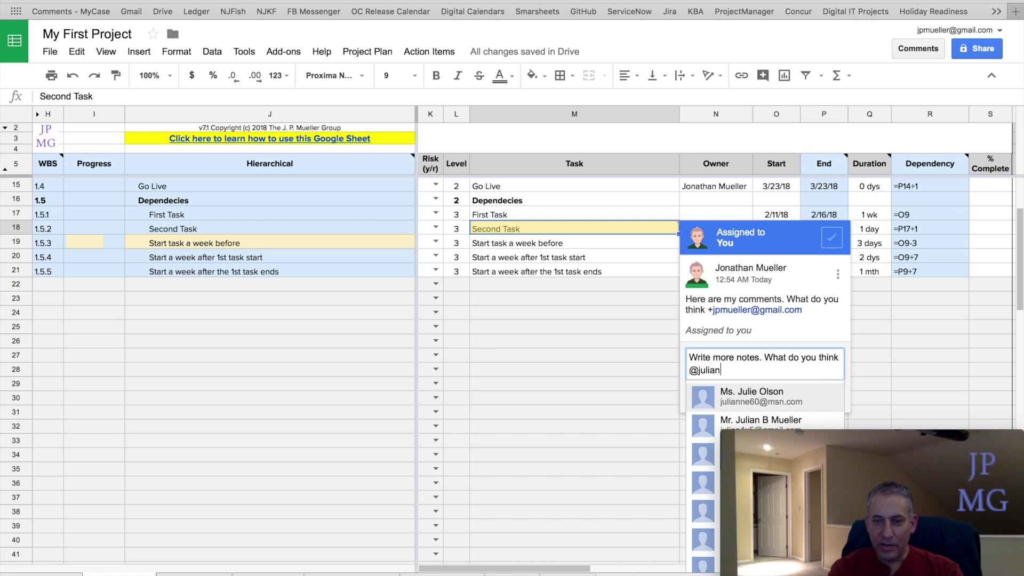
key(Down)
key(Return)
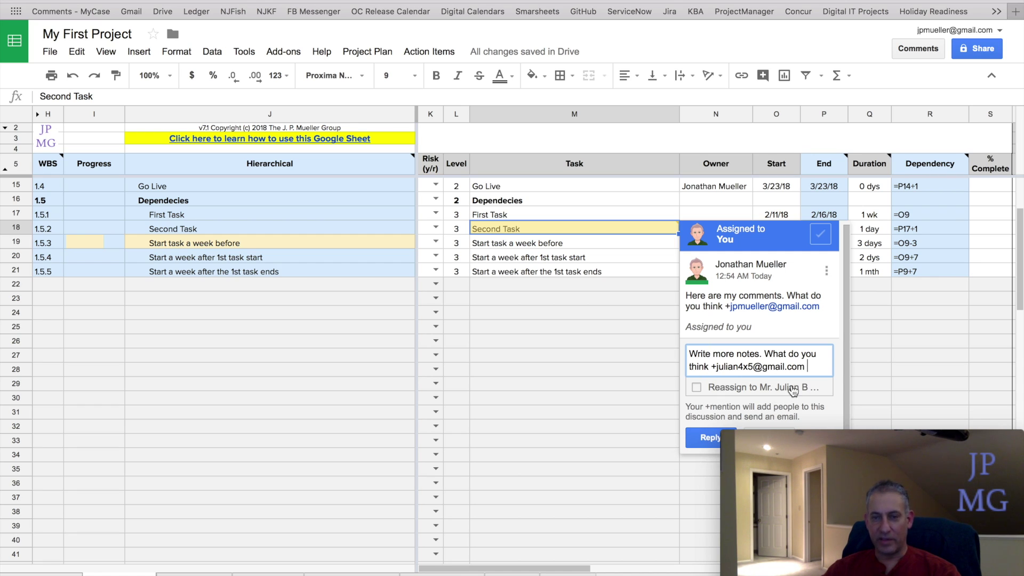
click(718, 437)
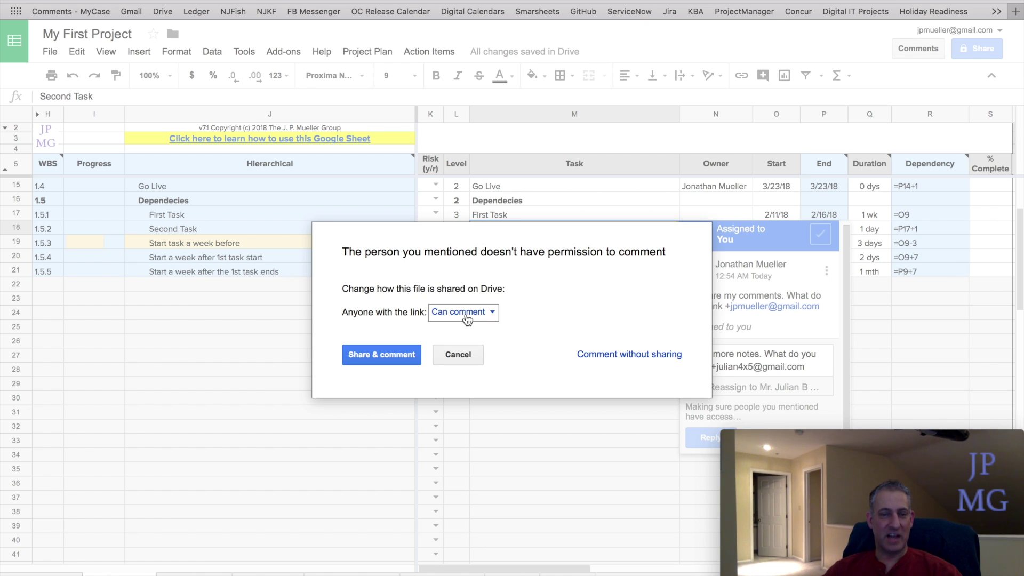
- Decline sharing the file, remove the mention from the reply, and post it
click(464, 356)
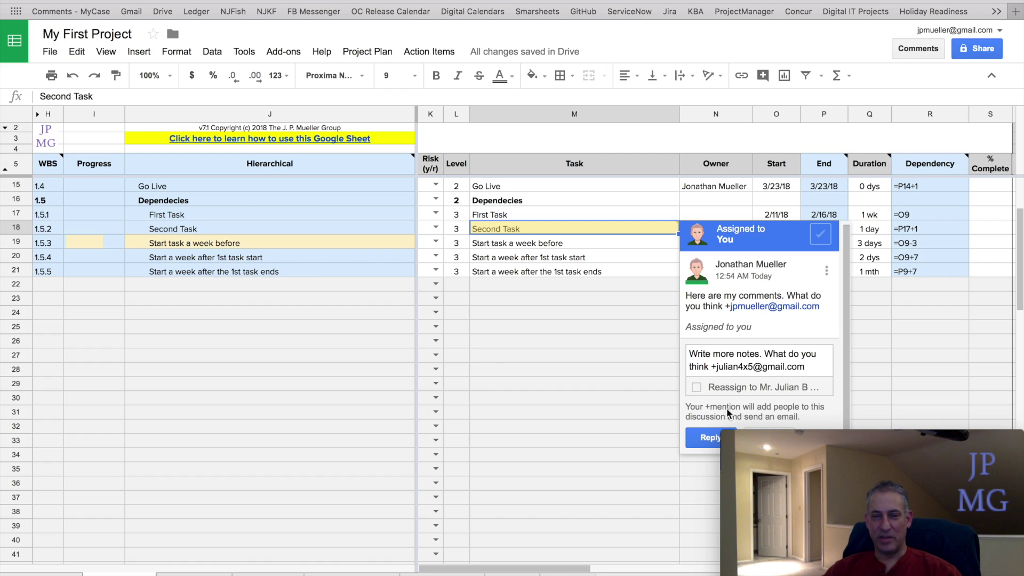
click(749, 365)
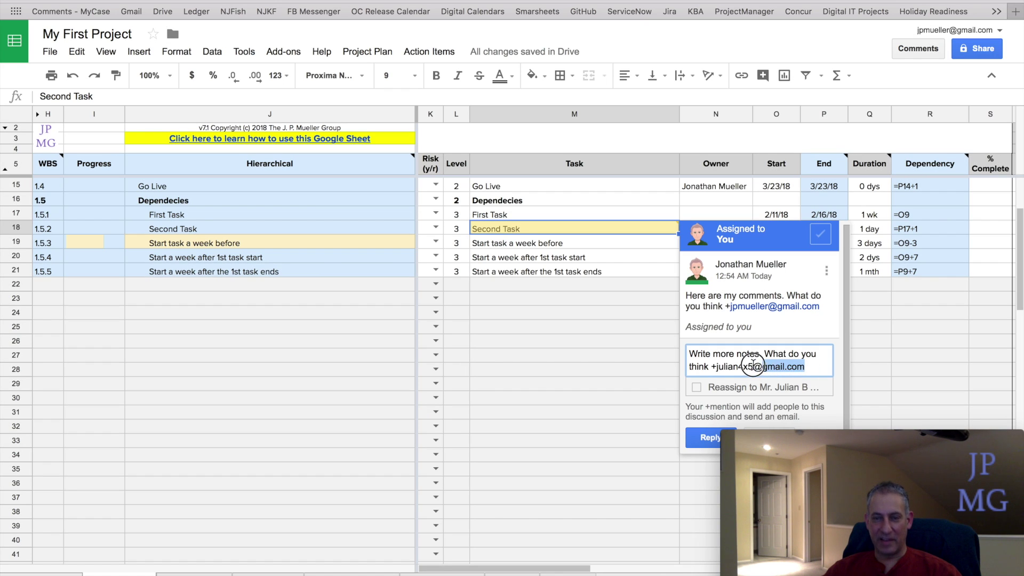
shift+click(708, 368)
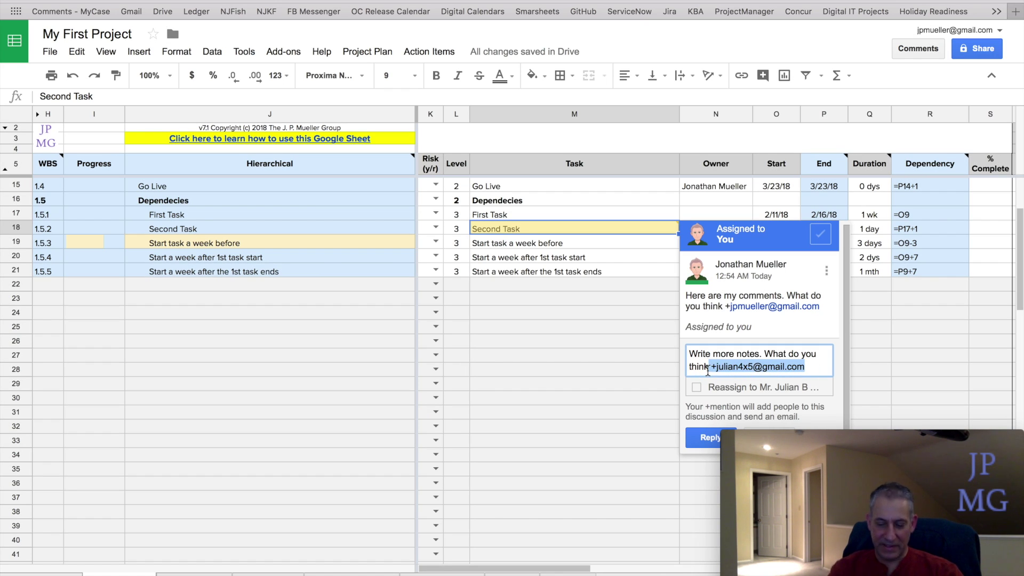
key(BackSpace)
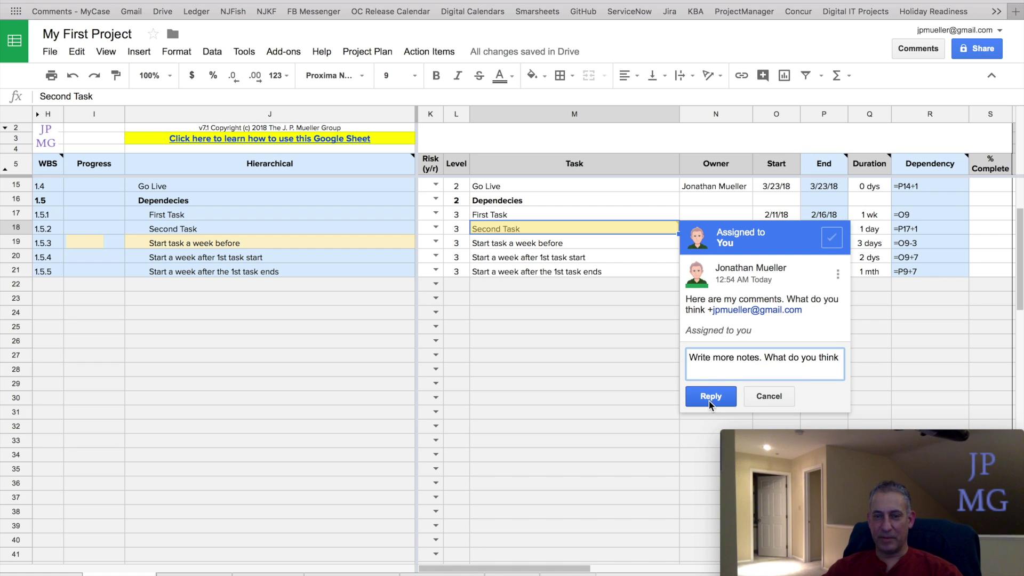
click(709, 399)
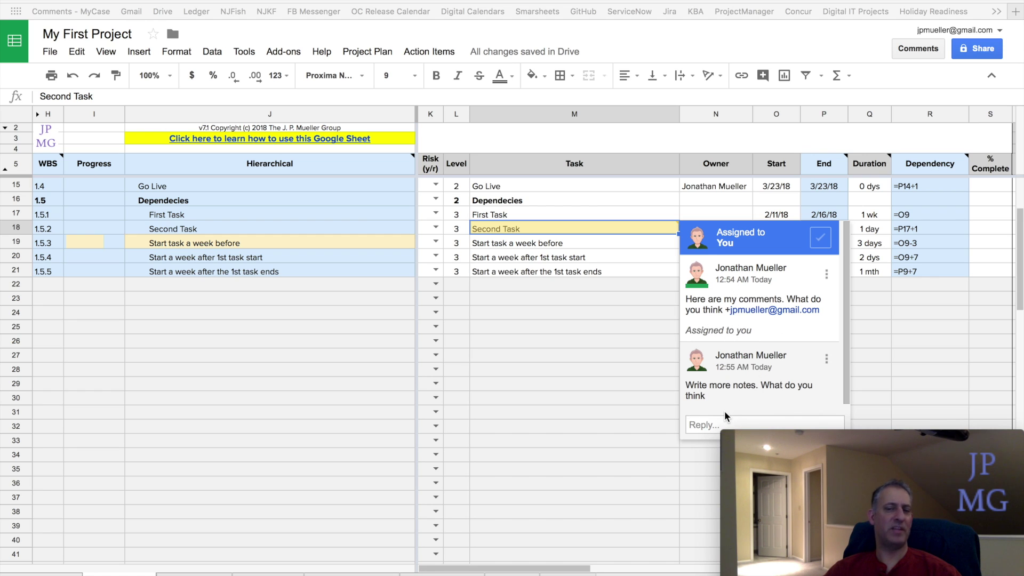
- Resolve the Second Task comment thread and return to cell M18
scroll(725, 411, down, 1)
scroll(724, 411, down, 1)
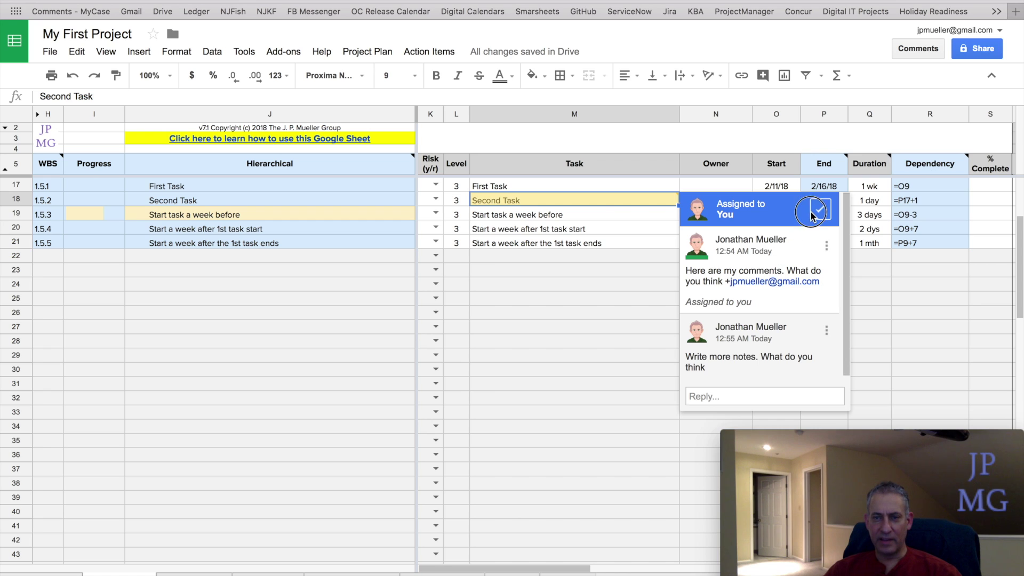
click(811, 212)
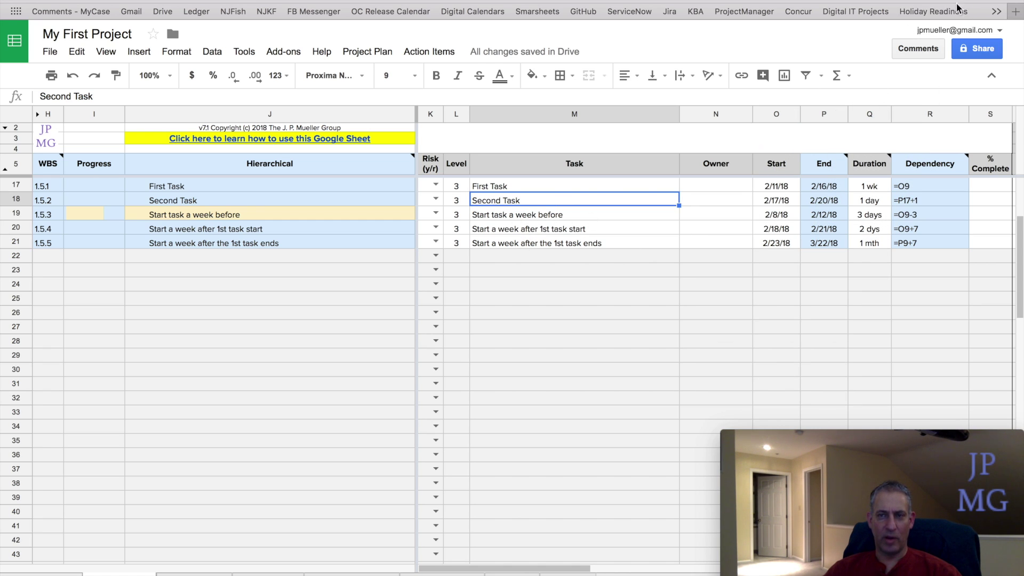
click(928, 49)
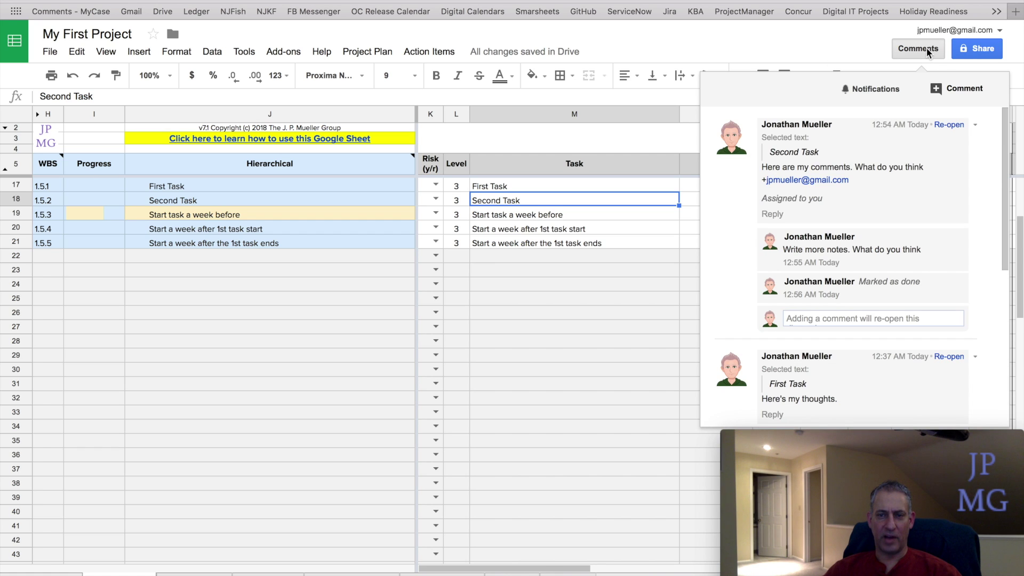
click(549, 328)
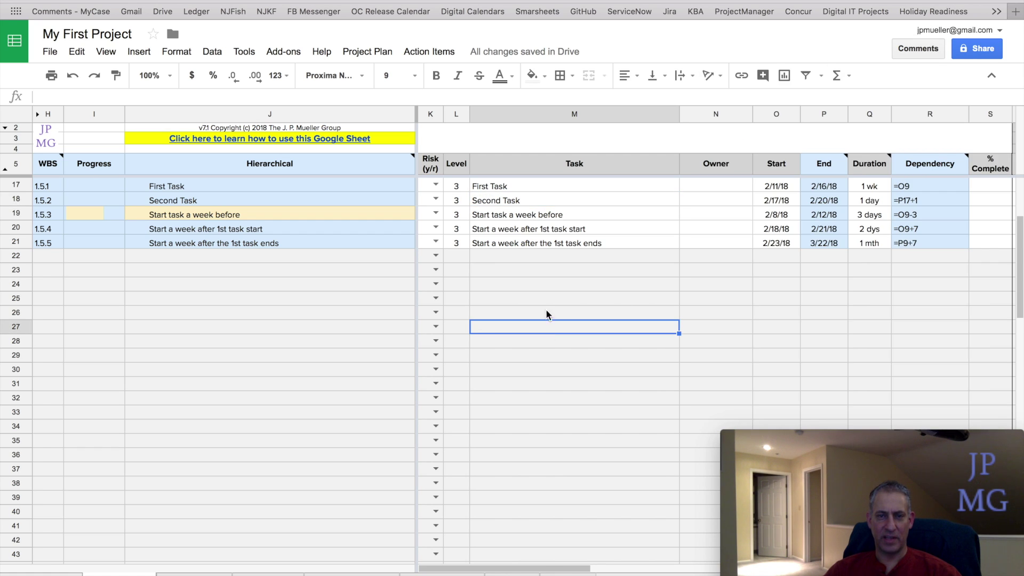
click(535, 204)
- Add a new comment 'blah blah blah' to the Second Task cell
right_click(533, 200)
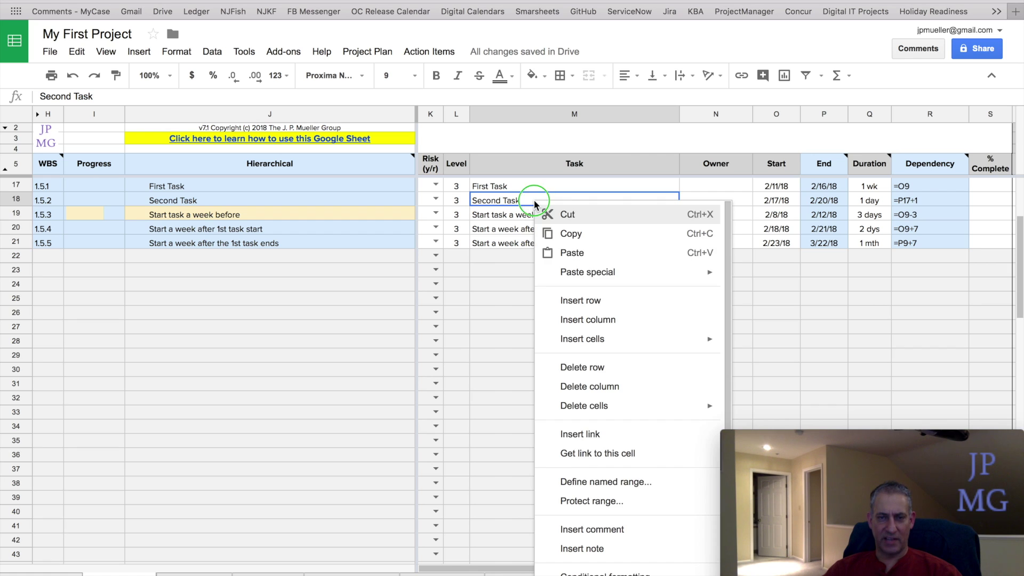
click(614, 526)
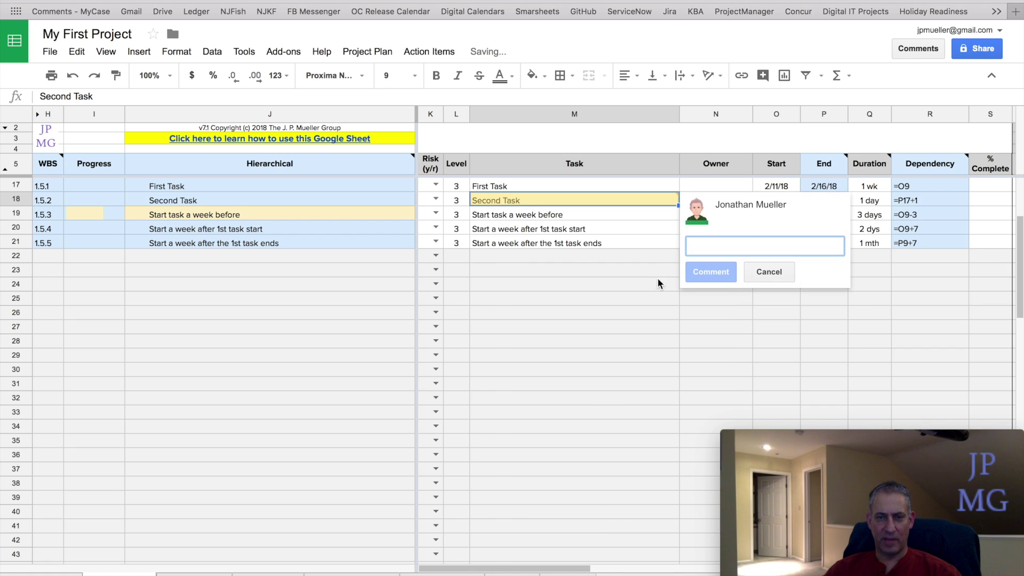
text(blah )
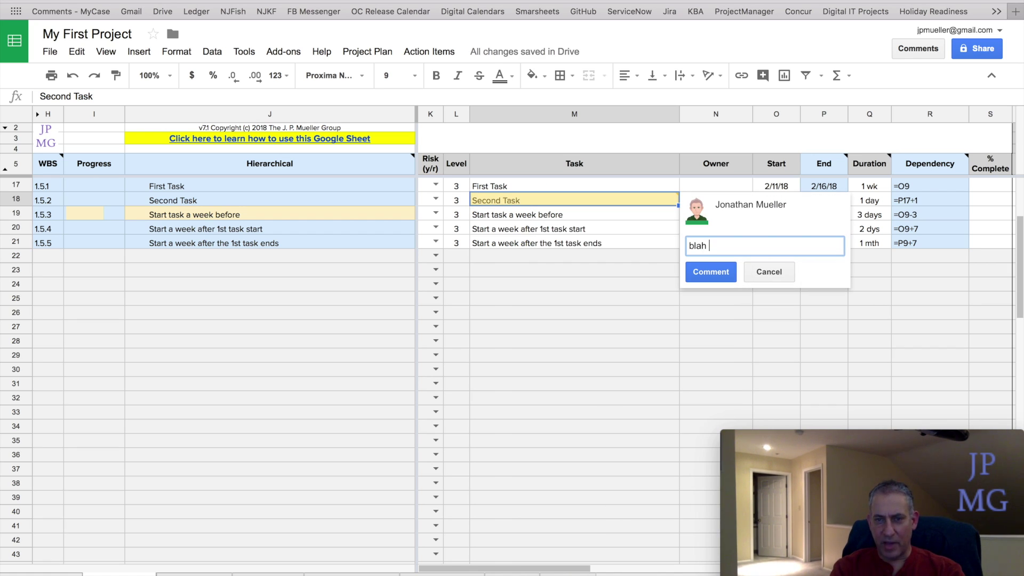
text(blah blah)
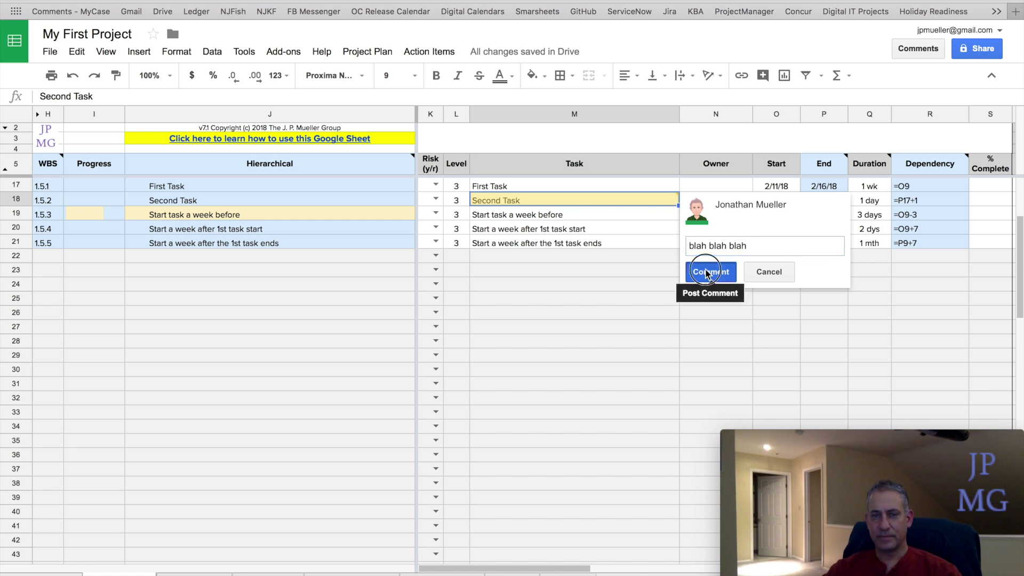
click(706, 272)
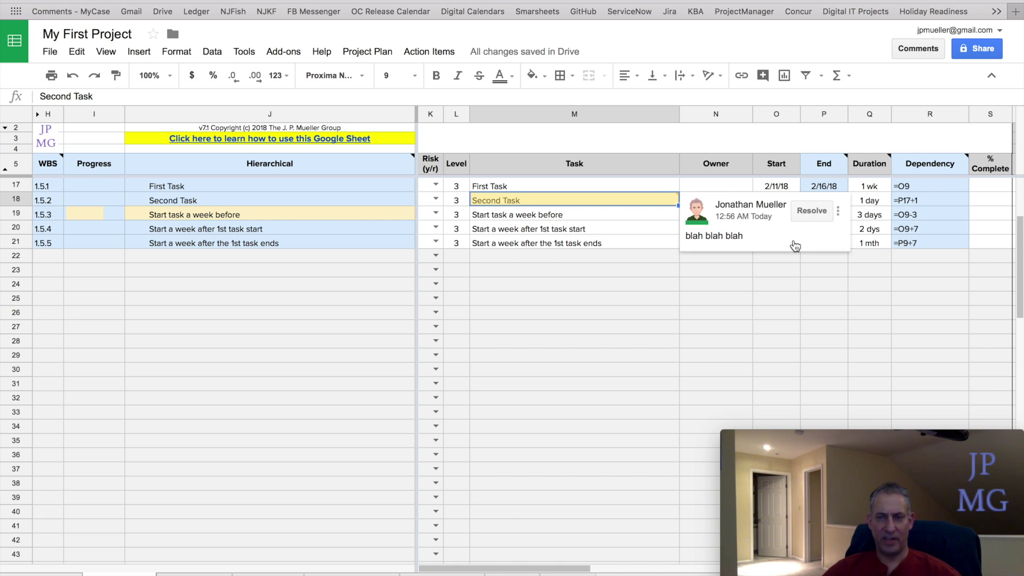
- Resolve the 'blah blah blah' comment and close the comment list
click(815, 215)
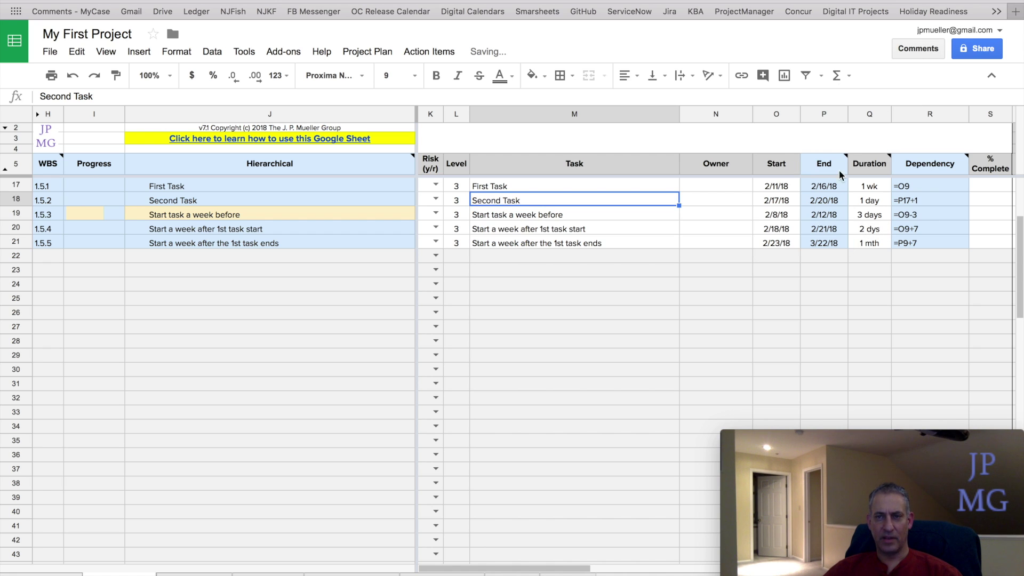
click(917, 49)
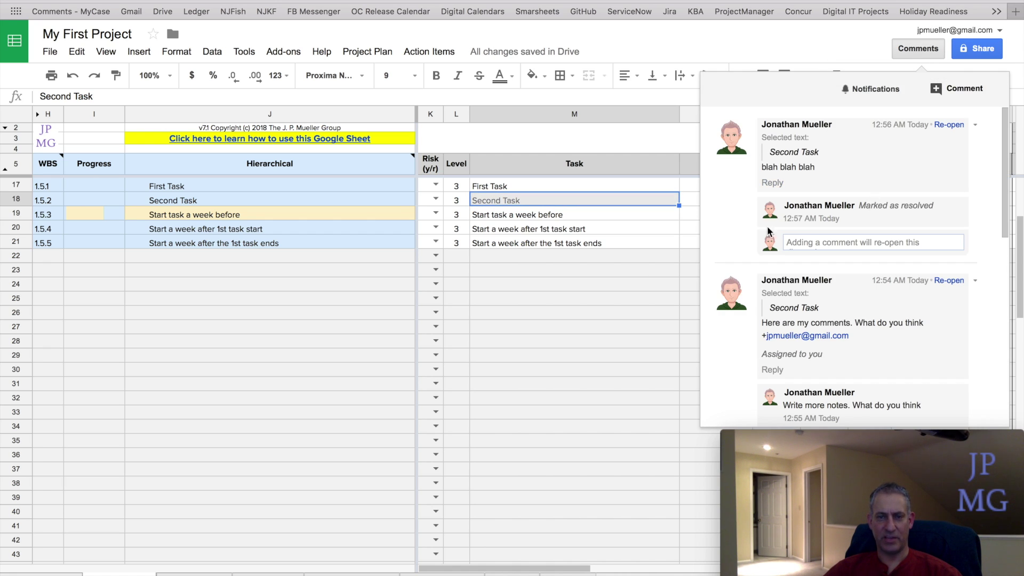
click(525, 344)
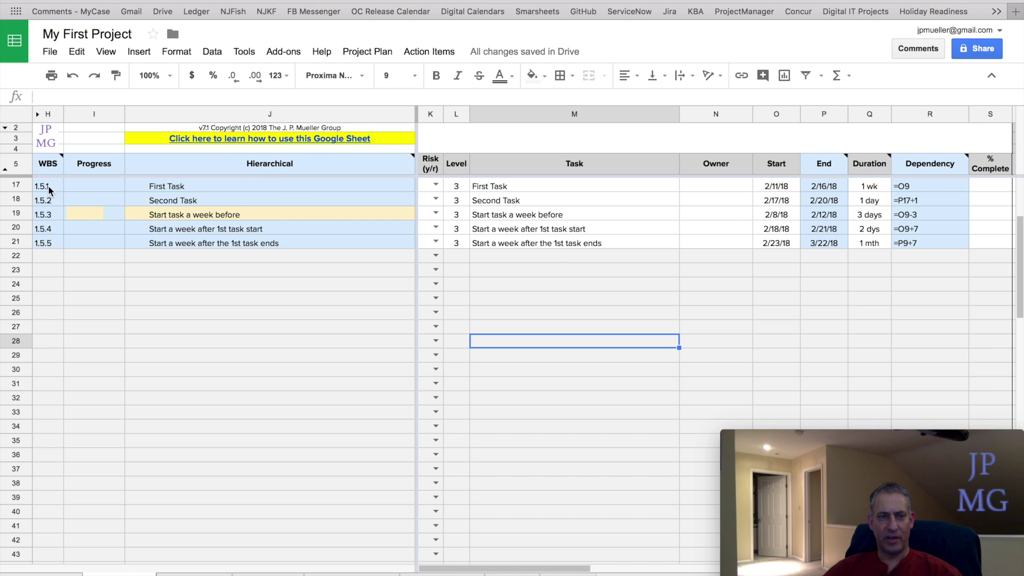
mouse_move(48, 169)
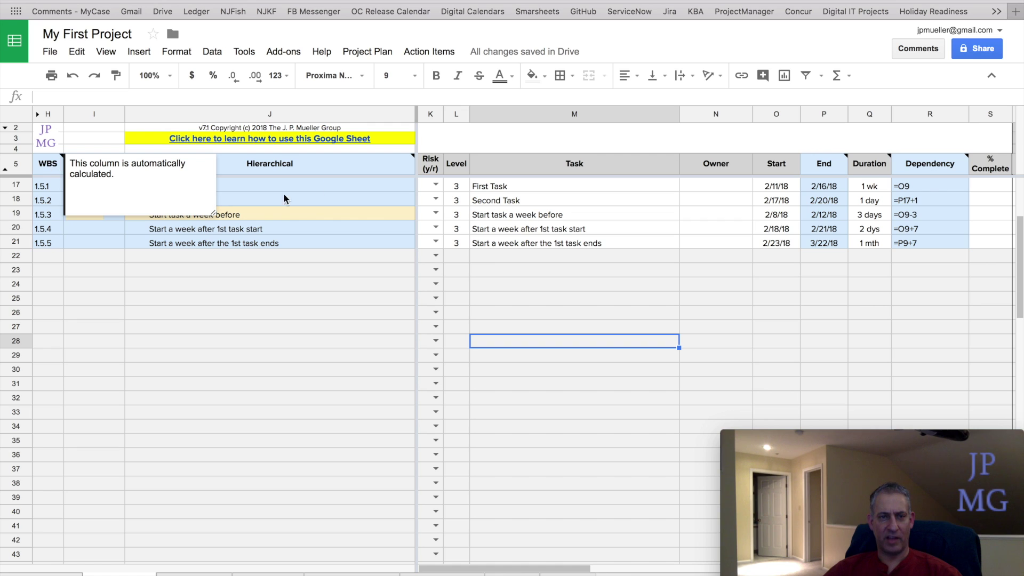
mouse_move(409, 160)
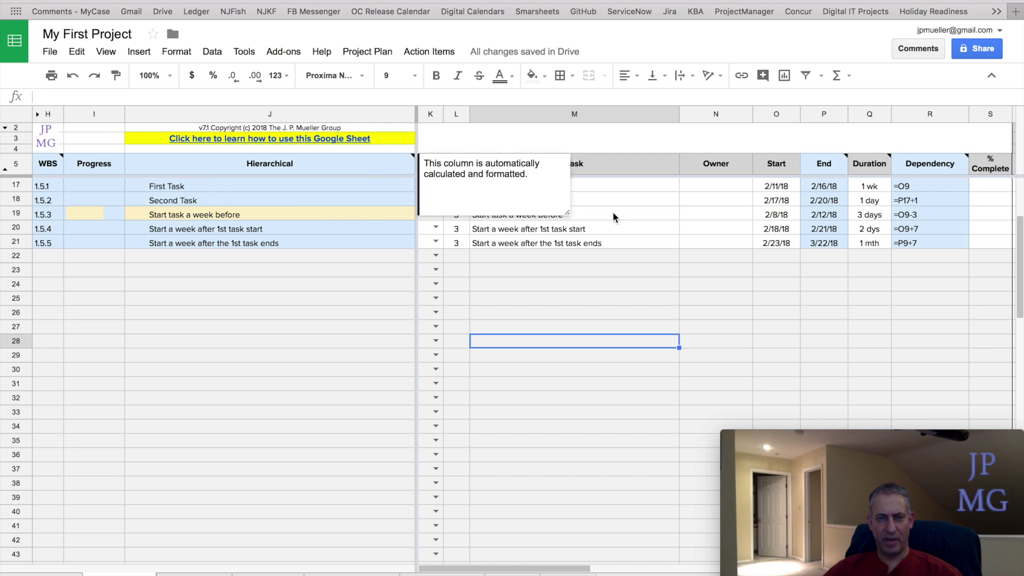
mouse_move(820, 166)
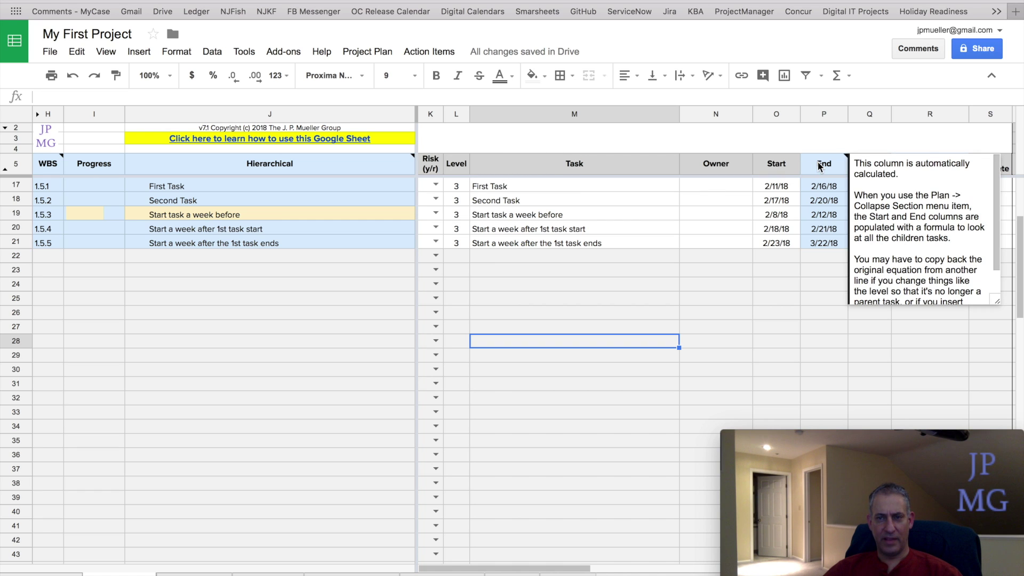
scroll(995, 208, down, 2)
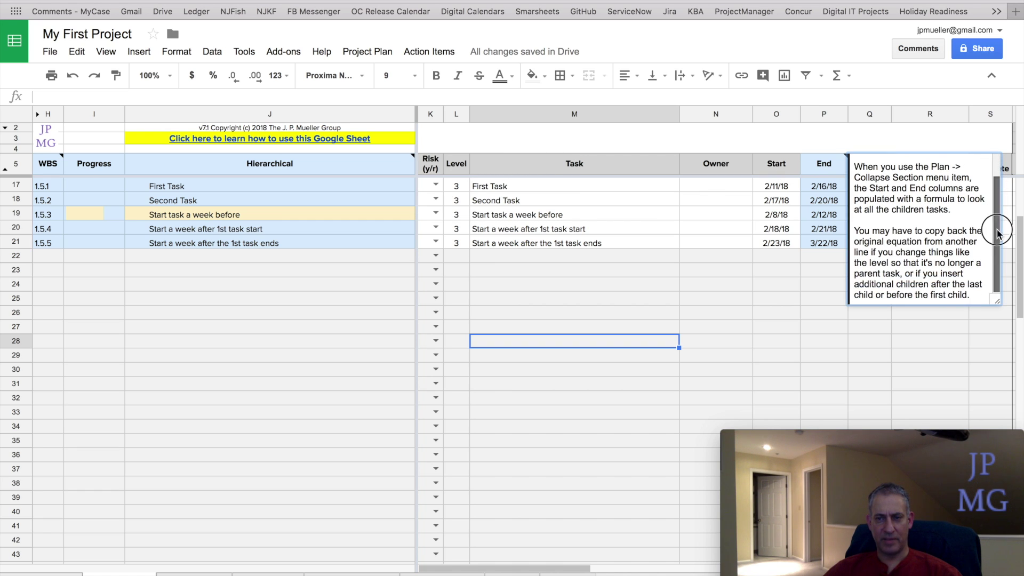
click(626, 213)
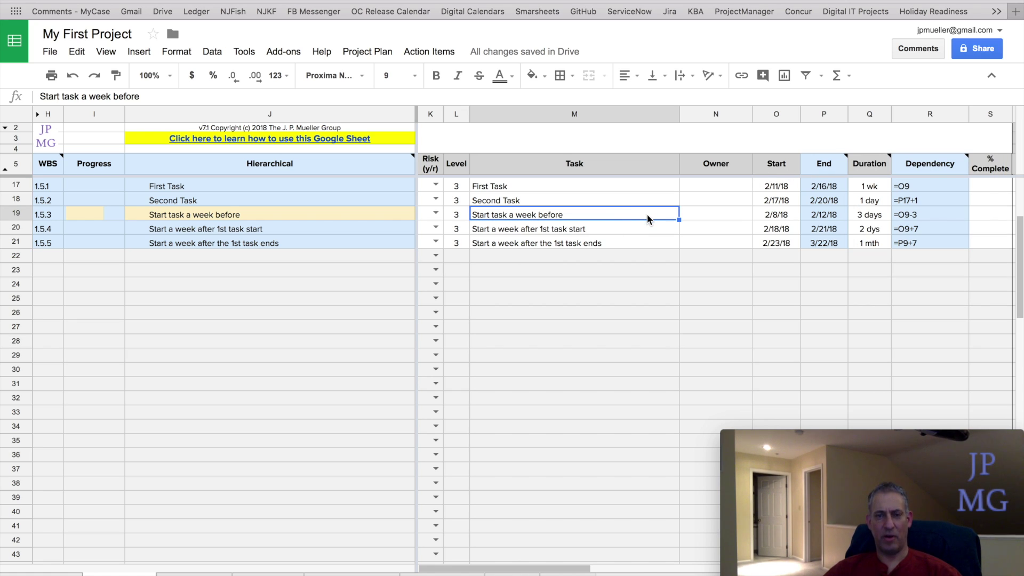
- Insert a note reading 'yada yada yada' on cell M20 and close it
click(594, 234)
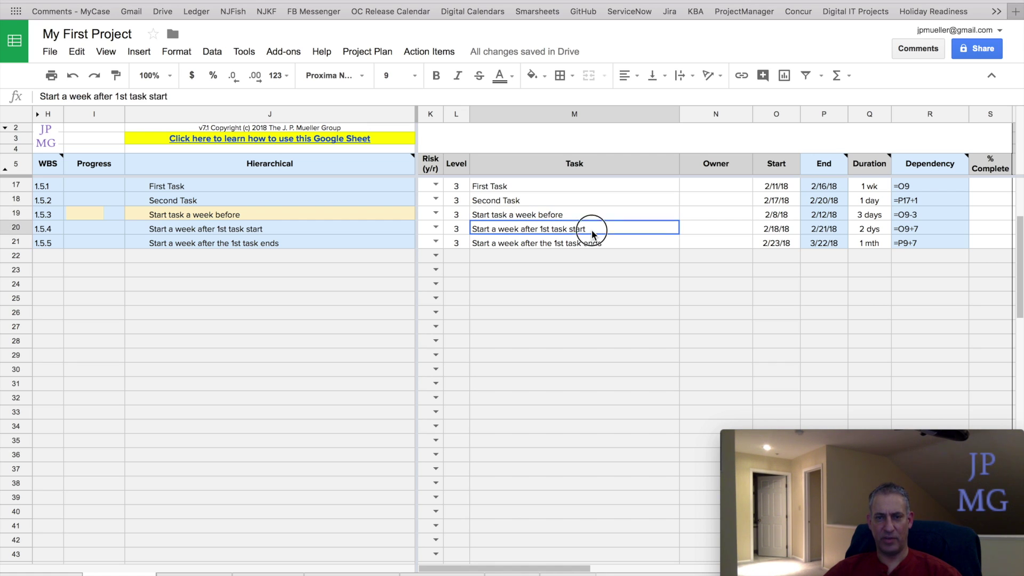
right_click(592, 229)
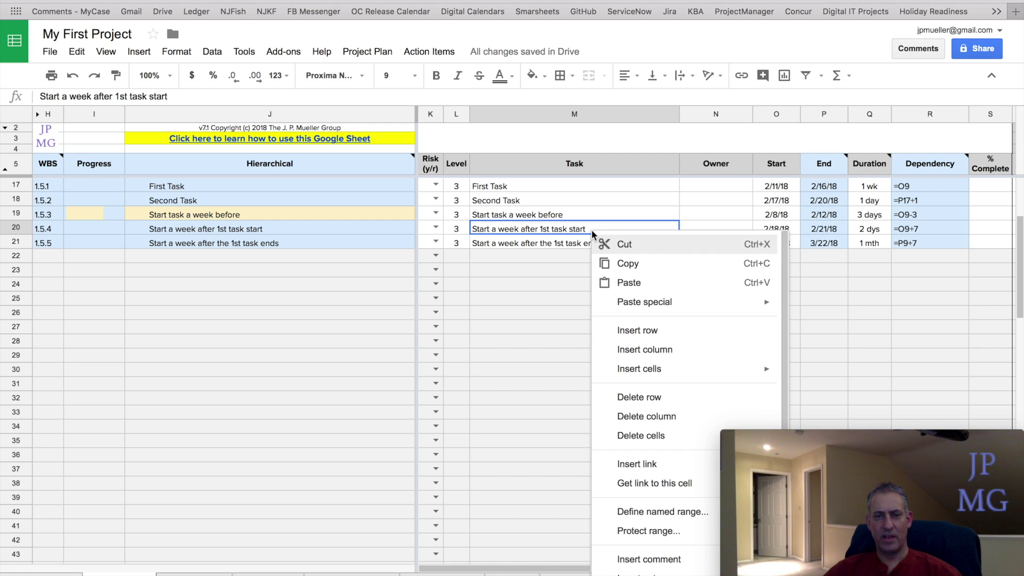
scroll(661, 395, down, 2)
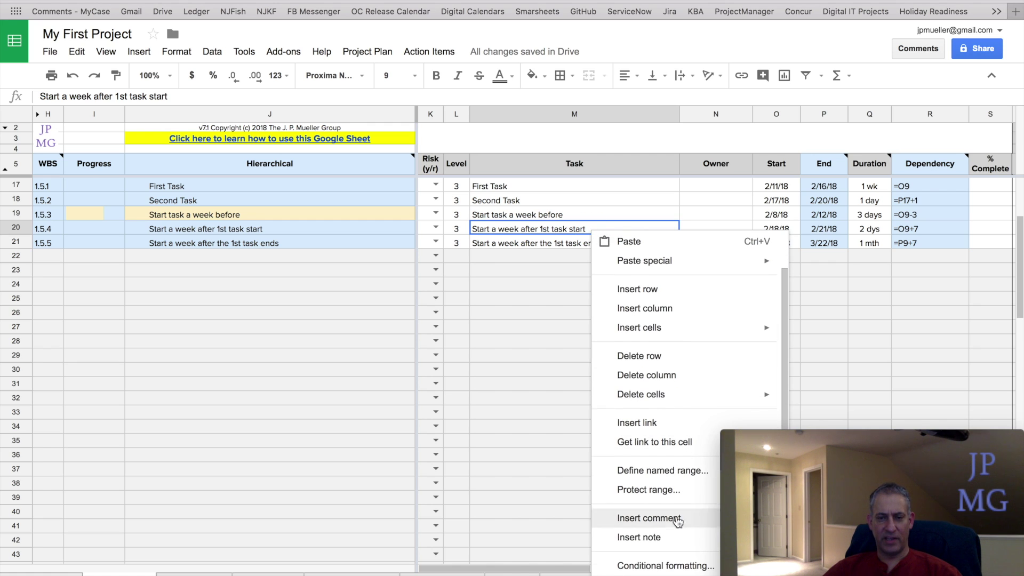
click(527, 230)
click(141, 52)
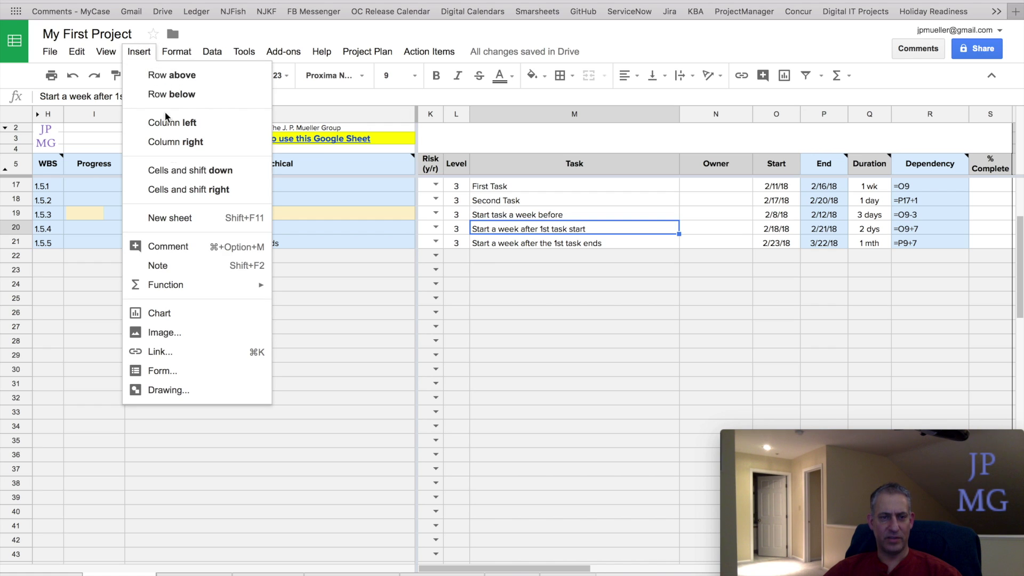
click(160, 265)
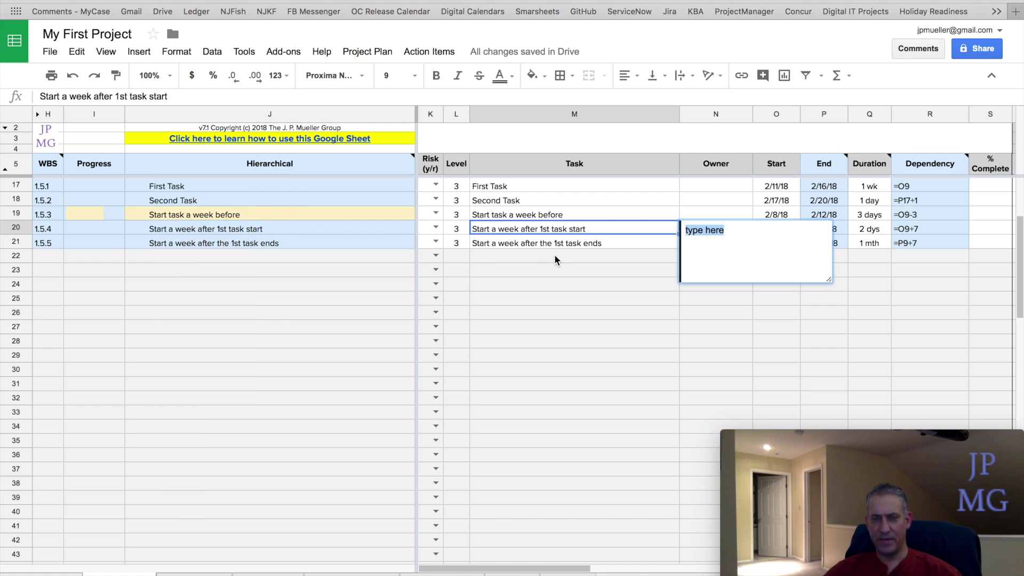
text(yada )
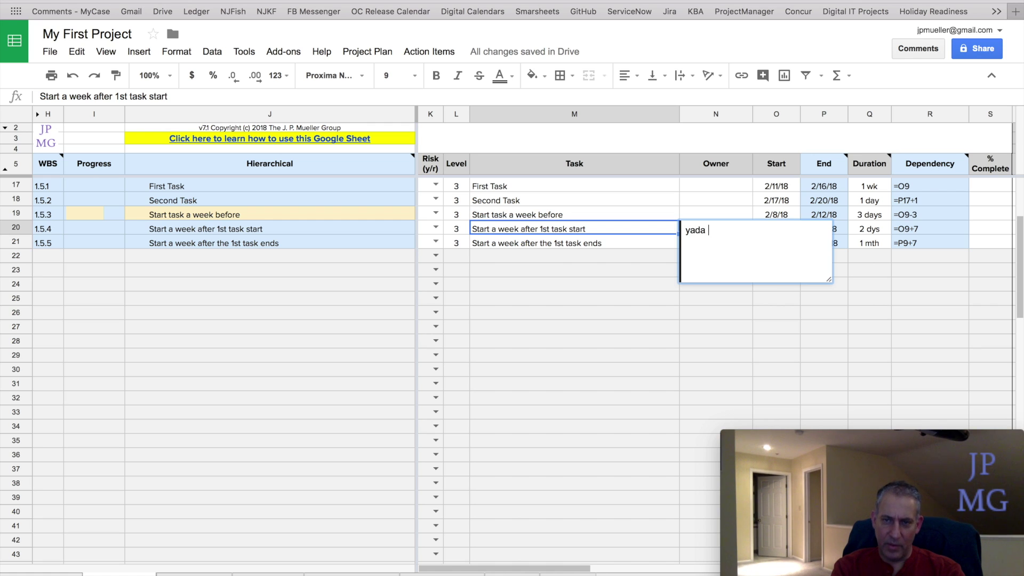
text(yada yada)
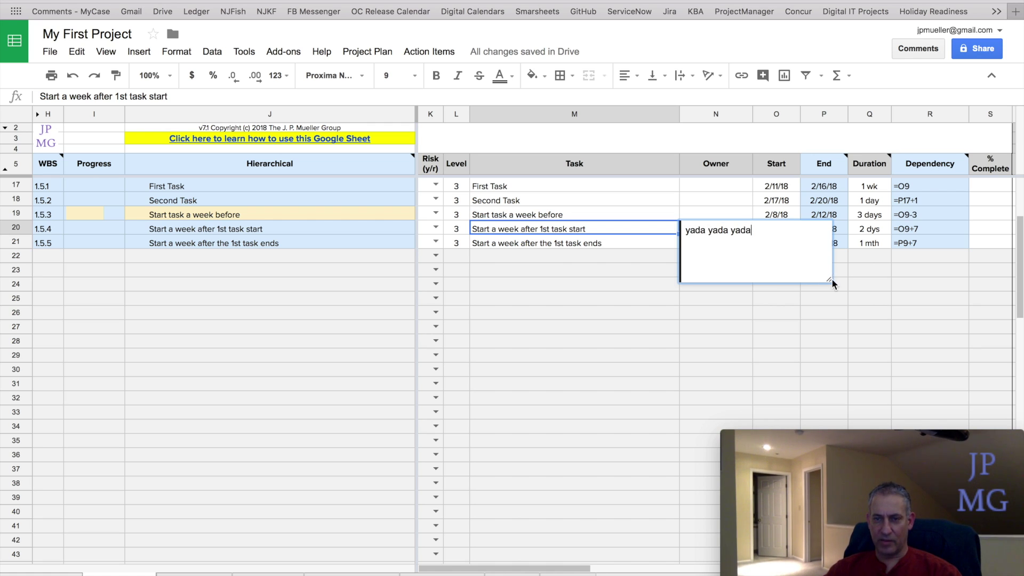
drag(833, 285, 788, 256)
mouse_move(671, 231)
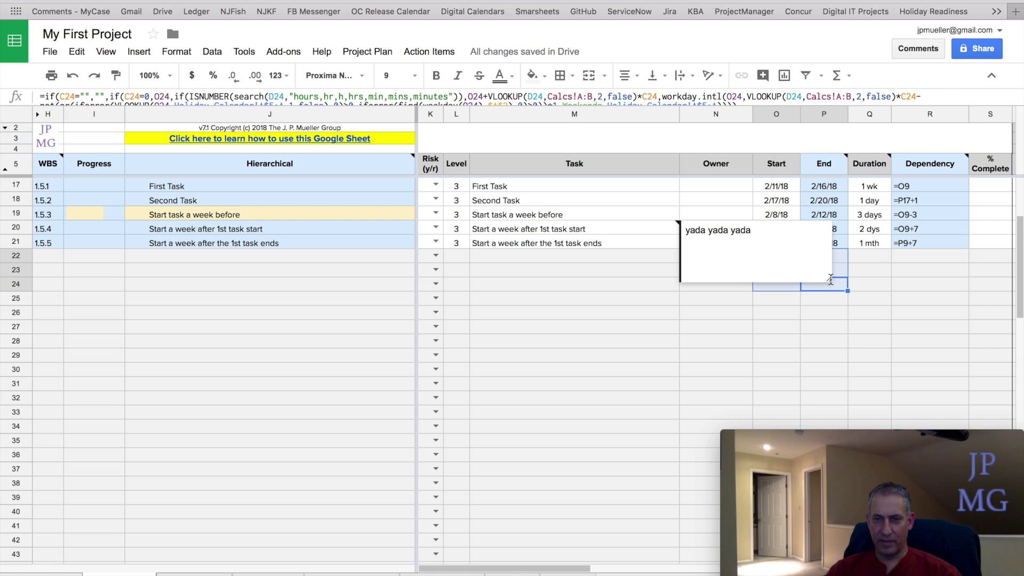
key(Escape)
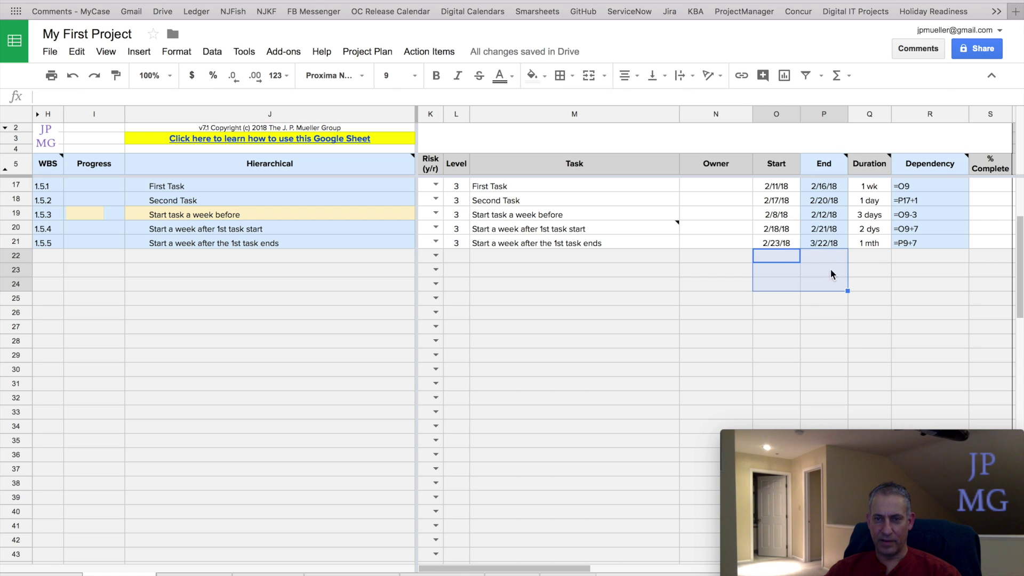
- Reopen the M20 note for editing, then close it again
click(652, 230)
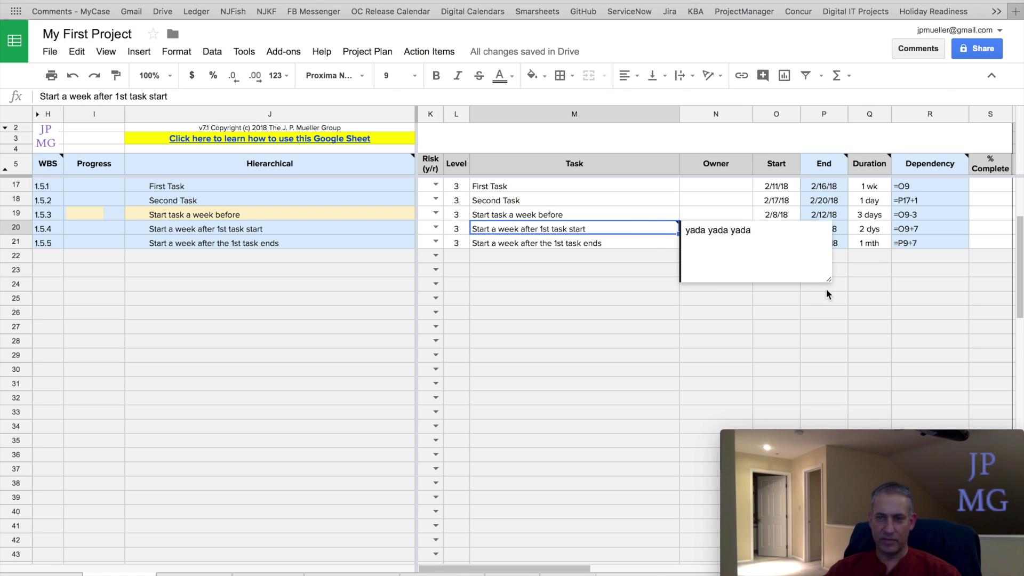
click(768, 249)
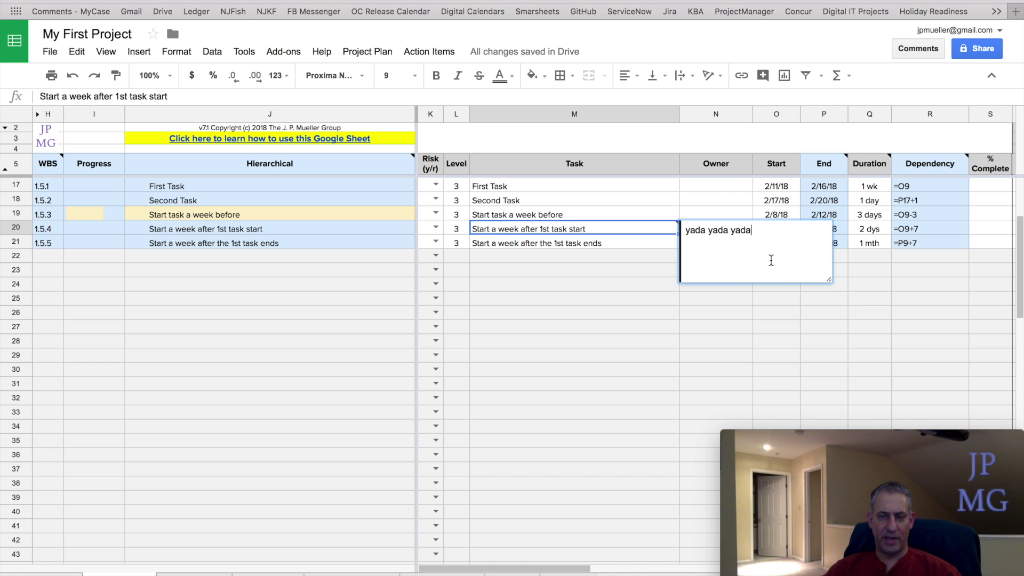
click(584, 285)
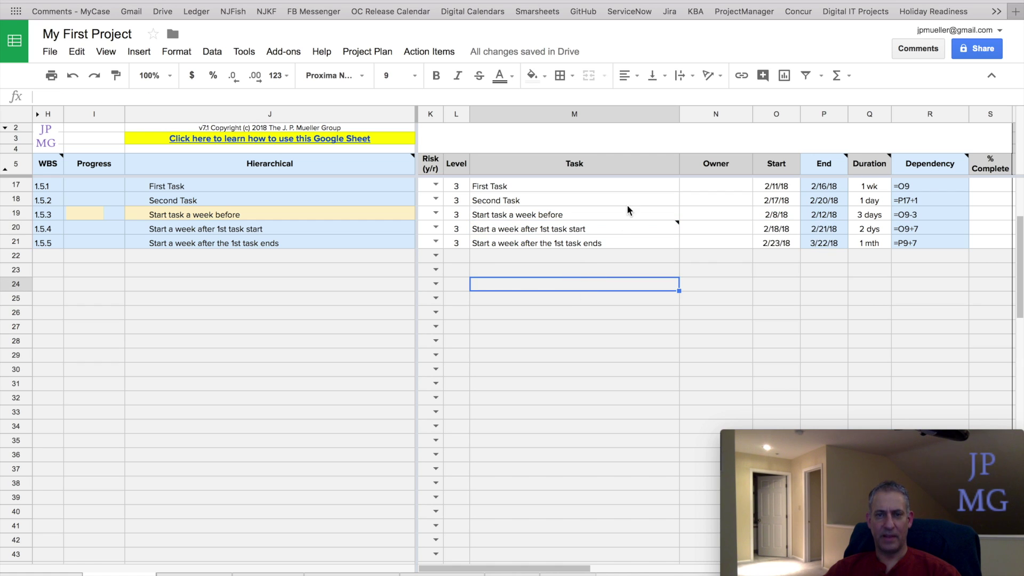
- Clear the 'yada yada yada' note from cell M20 using the right-click menu
click(614, 224)
right_click(614, 224)
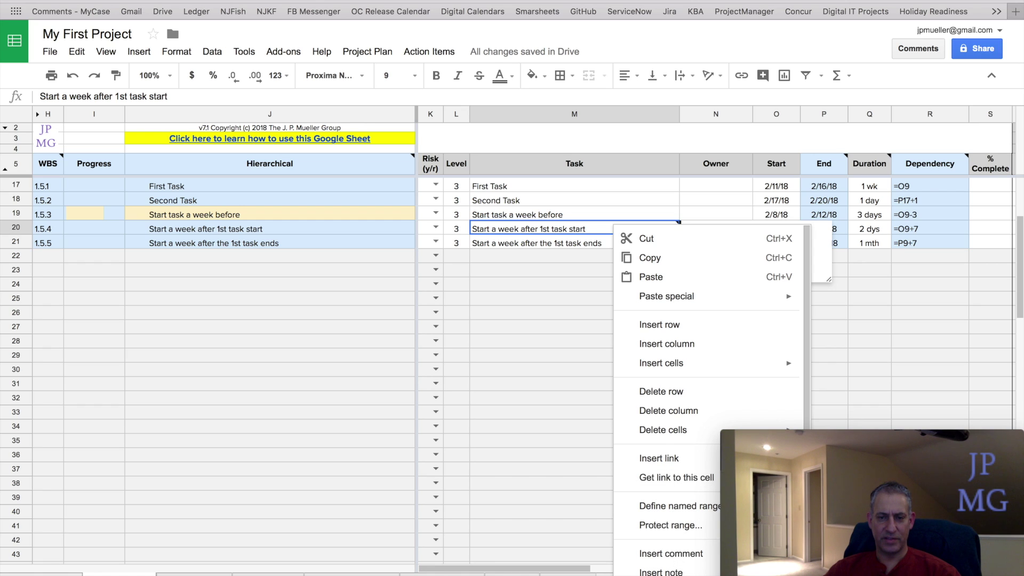
click(661, 572)
click(171, 85)
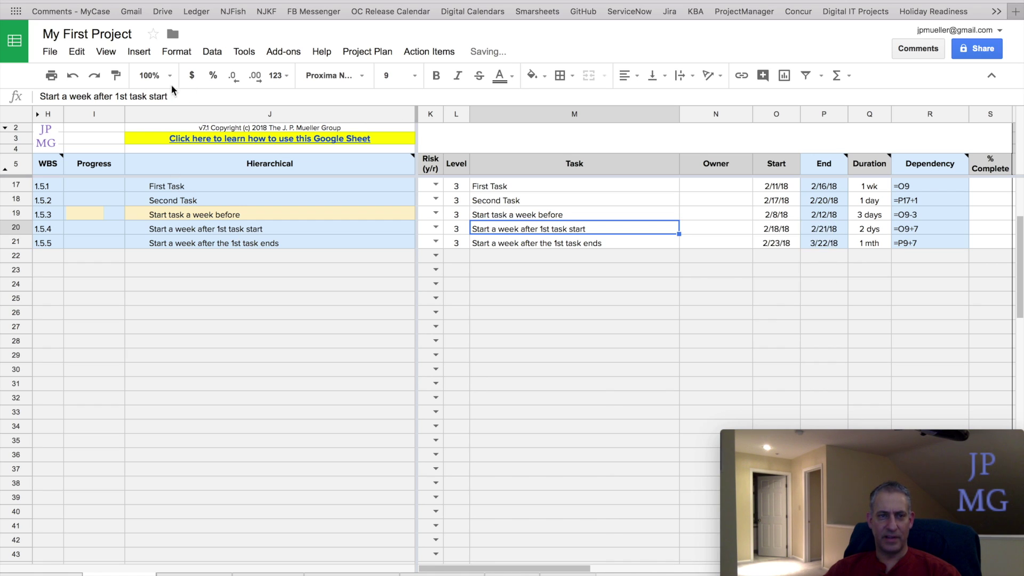
click(135, 53)
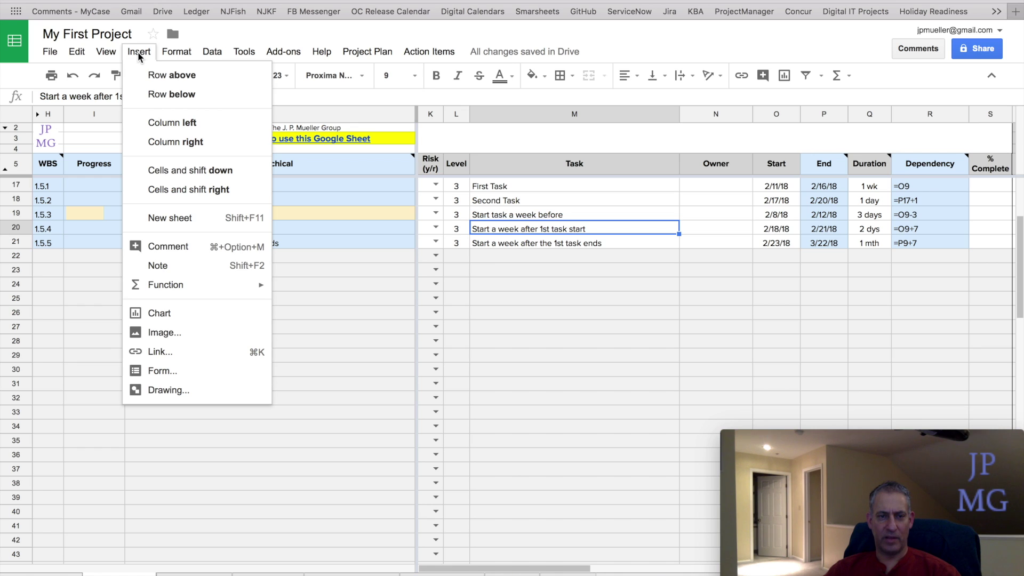
click(511, 303)
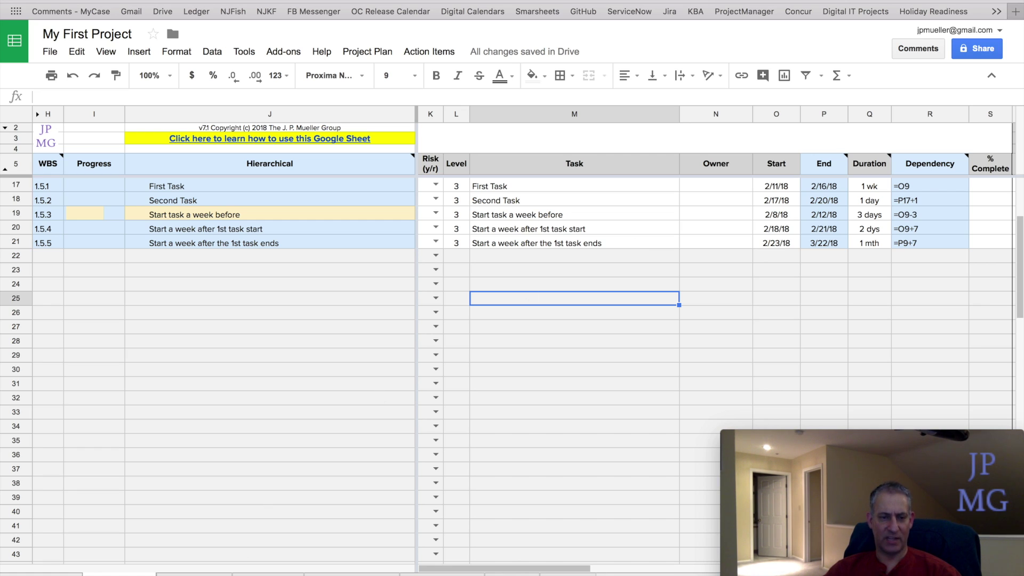
key(ctrl+shift+Page_Down)
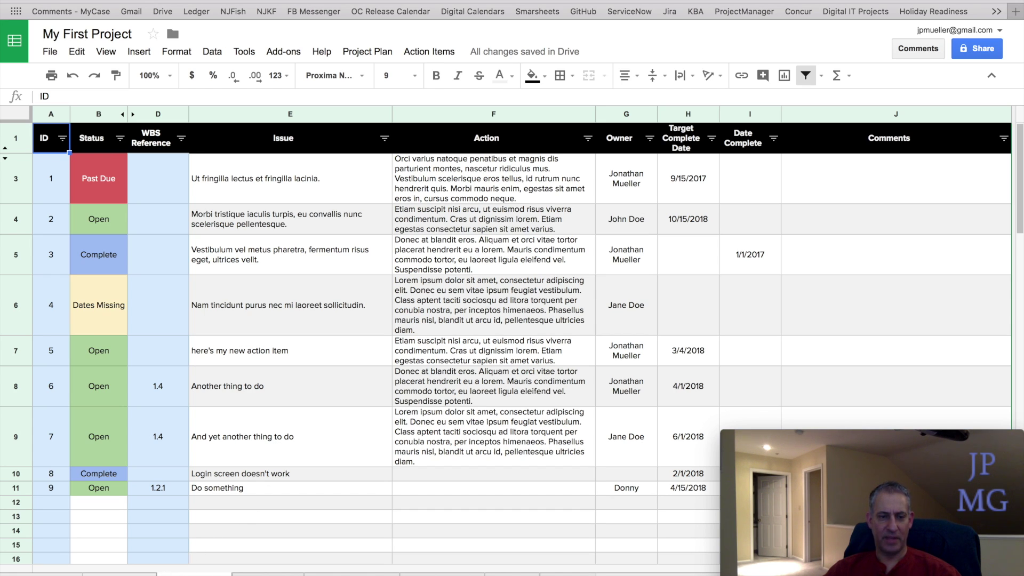
key(ctrl+shift+Page_Up)
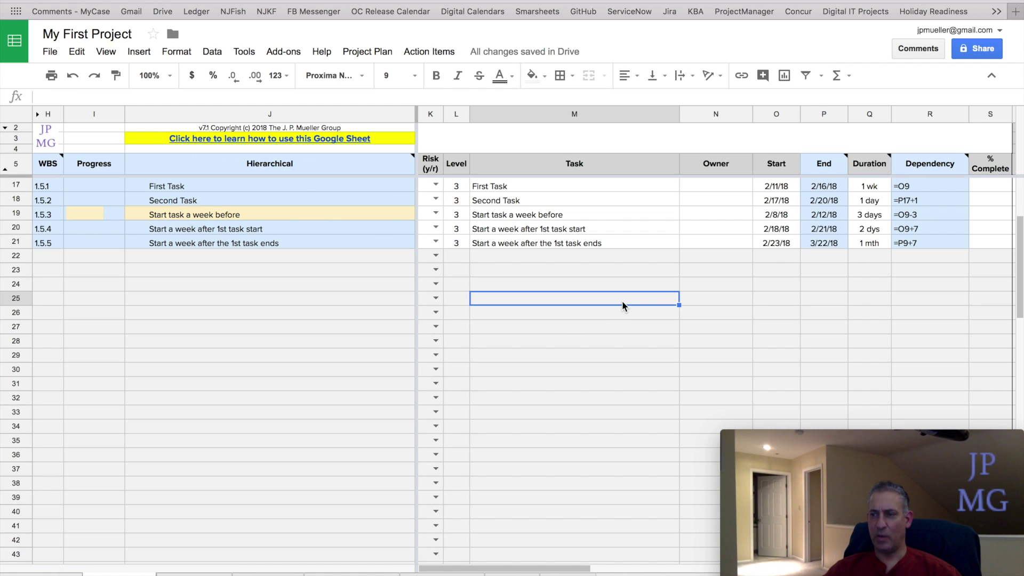